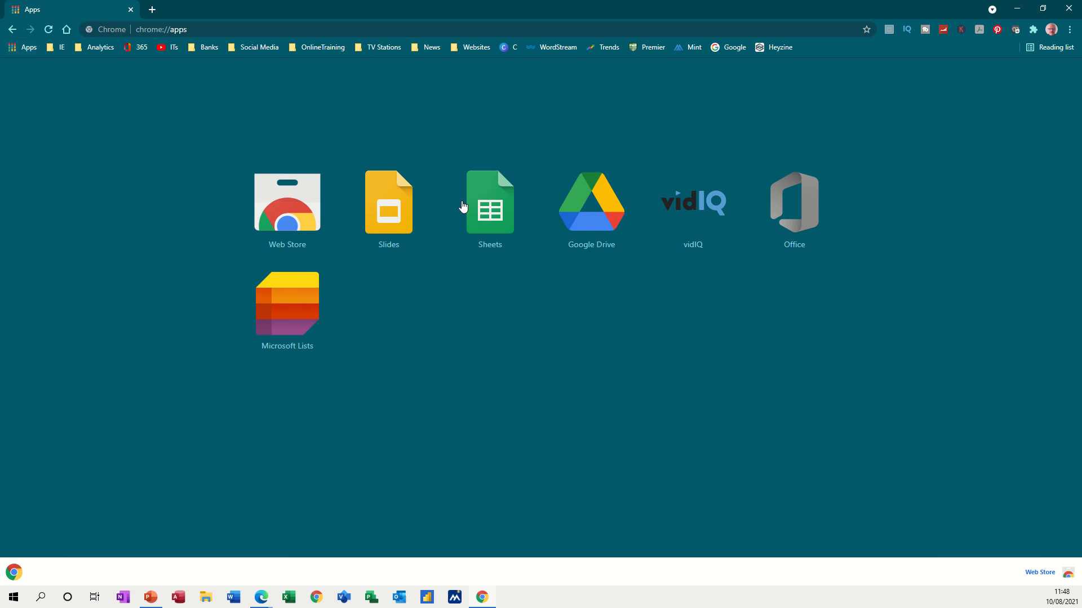
- Open Google Sheets and look over the existing Annual budget spreadsheet before returning to the file list
{"action": "left_click", "coordinate": [487, 216]}
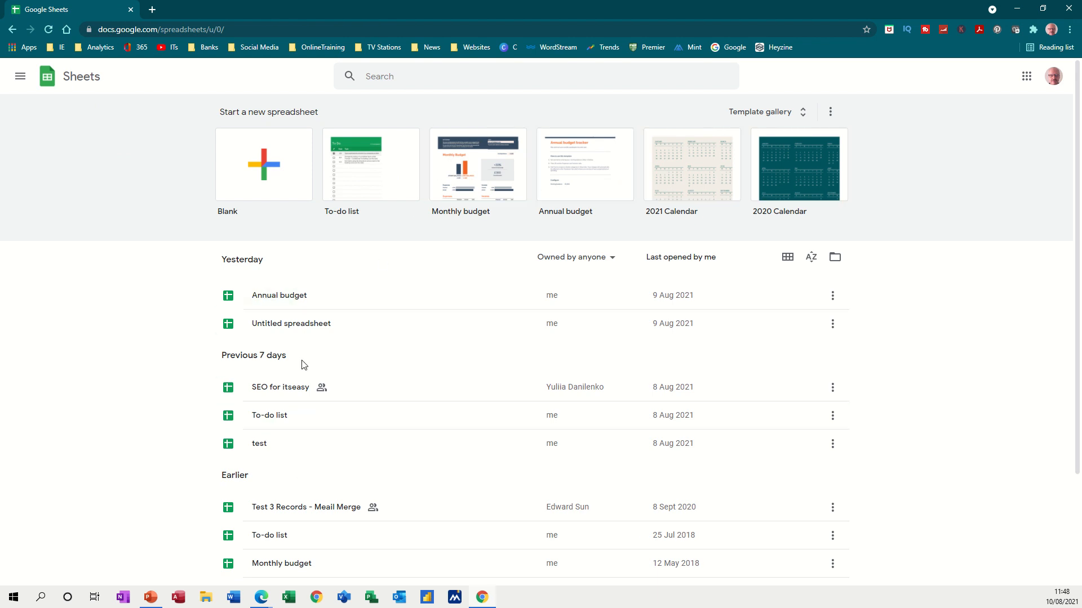
{"action": "left_click", "coordinate": [274, 301]}
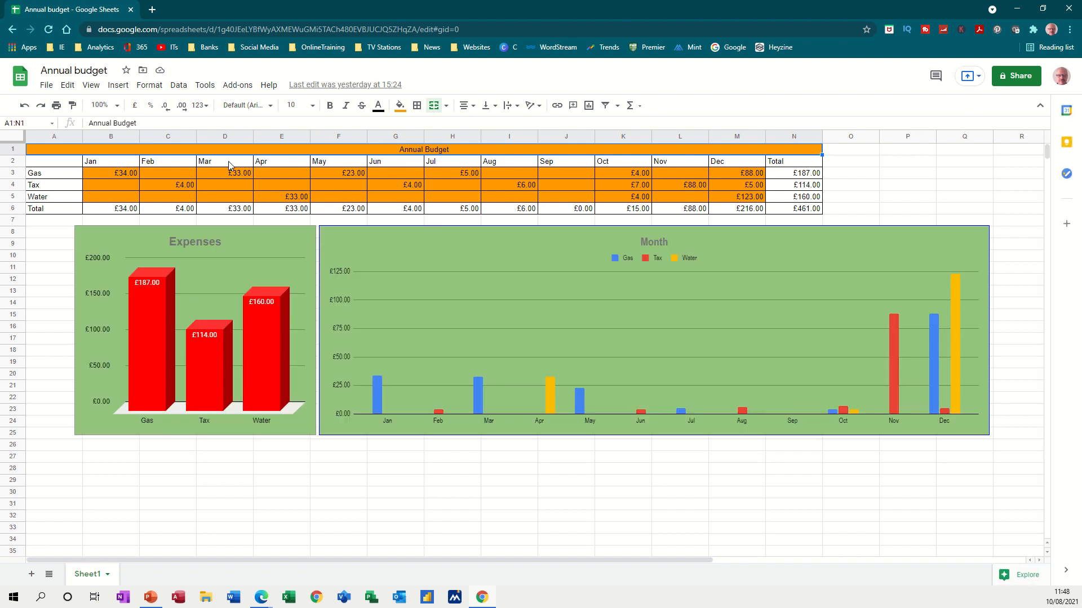
{"action": "left_click", "coordinate": [21, 82]}
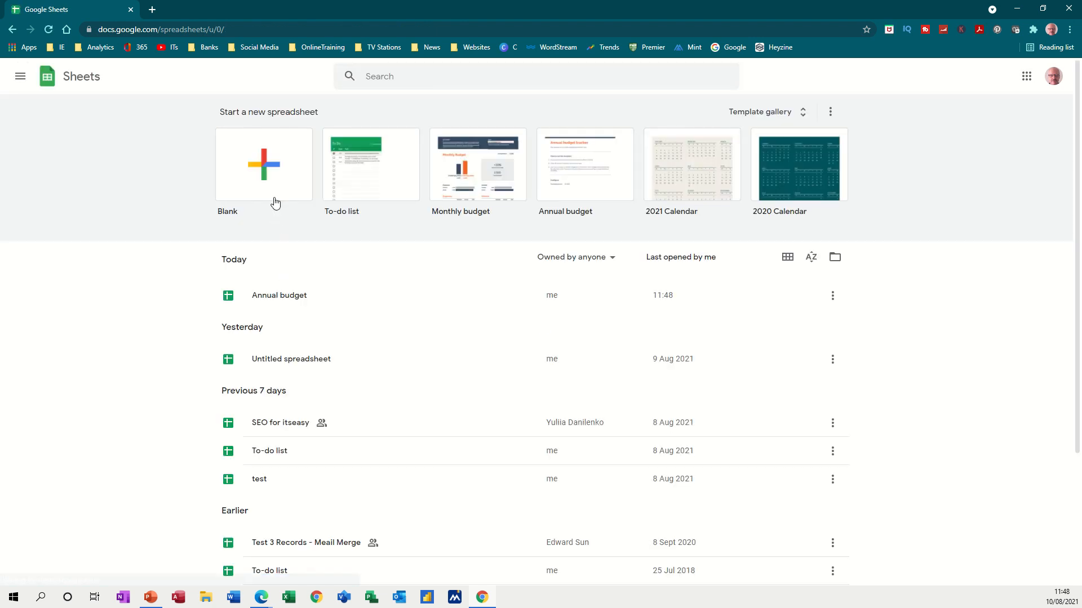
- Create a blank spreadsheet and fill the month headings Jan to Dec across B2:M2
{"action": "left_click", "coordinate": [267, 171]}
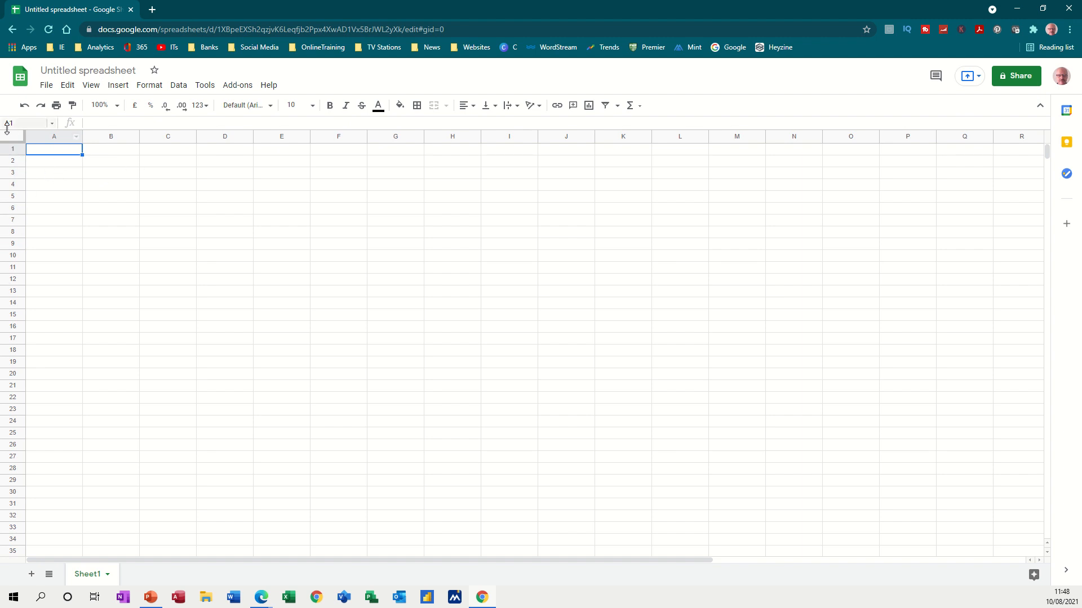
{"action": "left_click", "coordinate": [177, 194]}
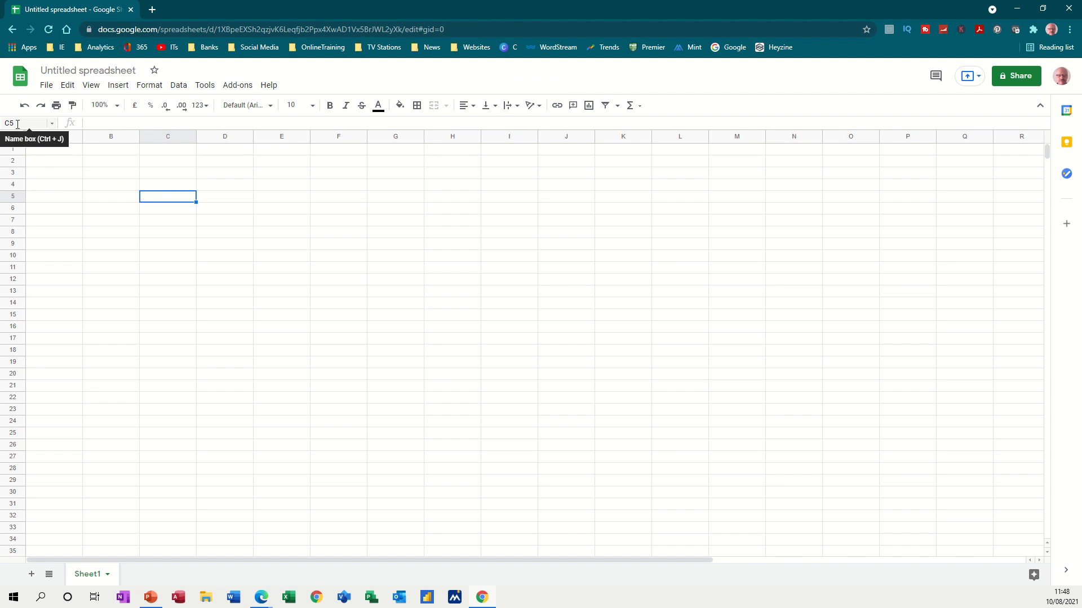
{"action": "left_click", "coordinate": [100, 163]}
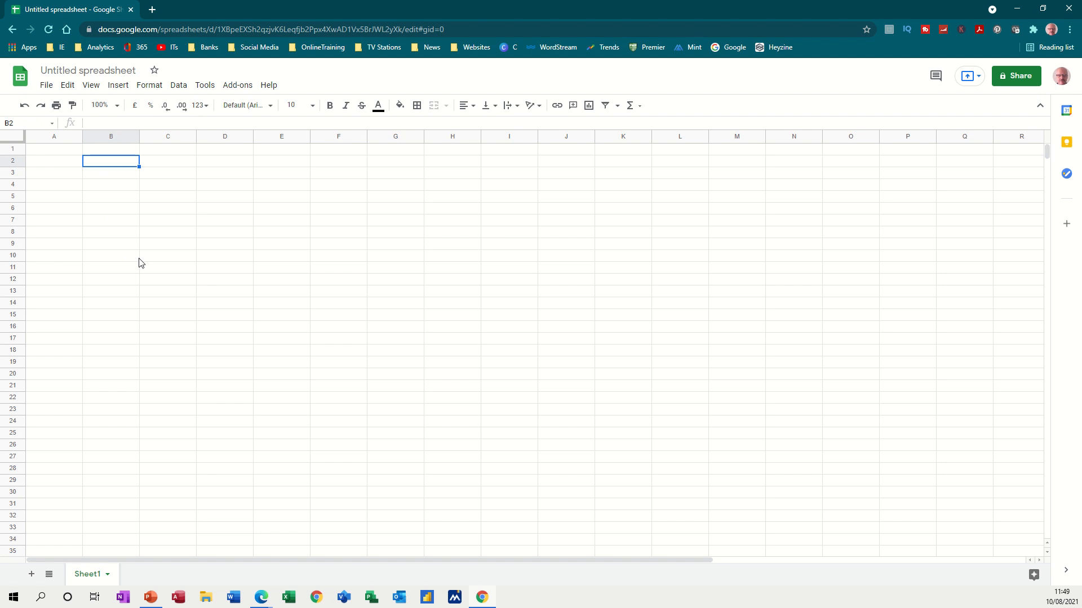
{"action": "type", "text": "Jan"}
{"action": "left_click", "coordinate": [89, 164]}
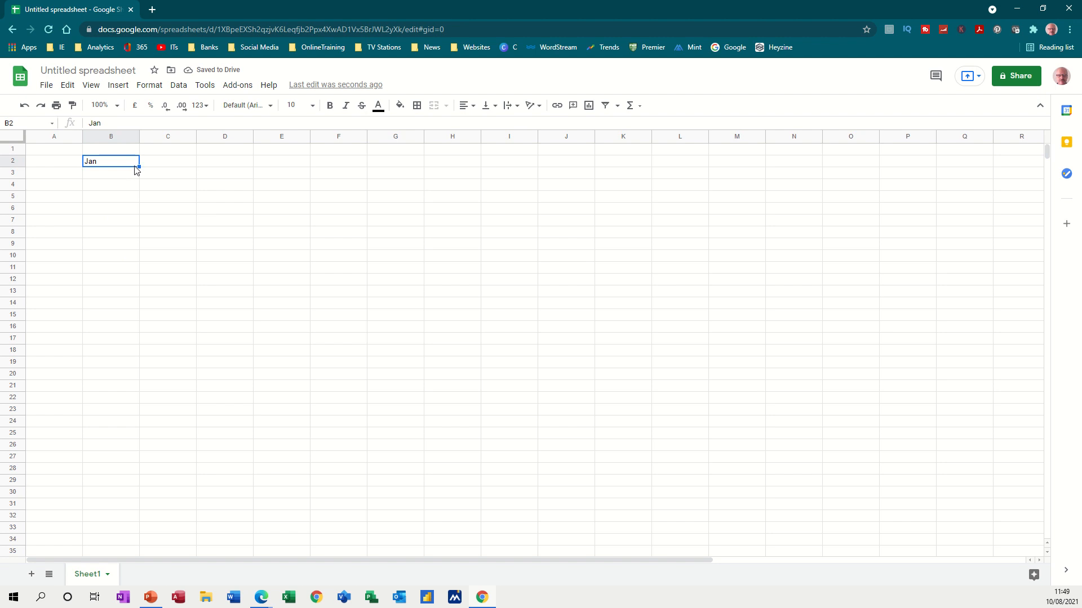
{"action": "left_click_drag", "start_coordinate": [139, 167], "coordinate": [741, 171]}
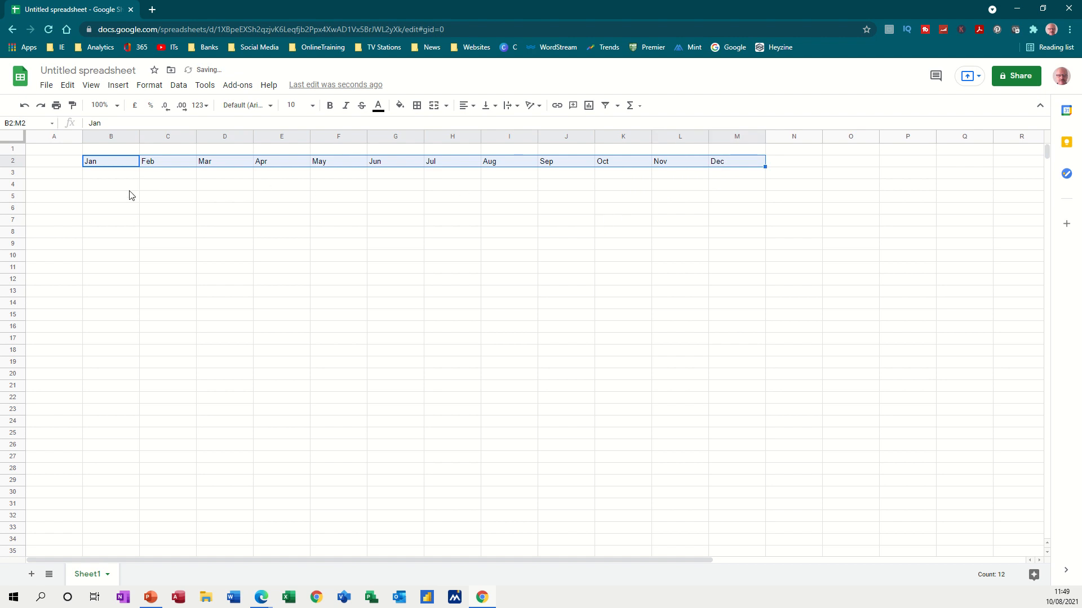
- Try auto-filling the weekdays Mon to Sun down B5:B11, and clear them again
{"action": "left_click", "coordinate": [107, 199]}
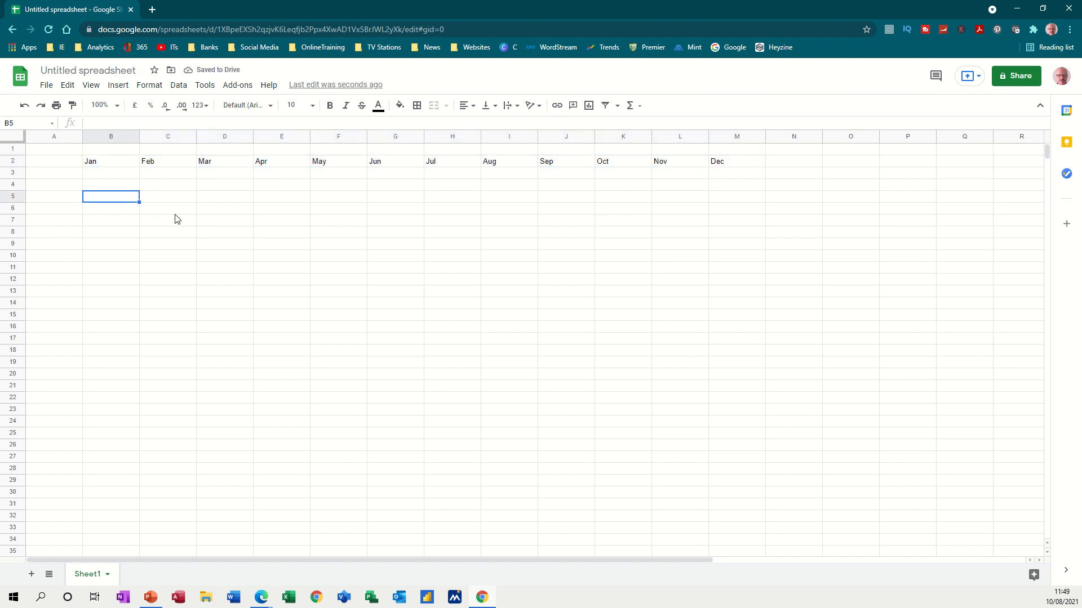
{"action": "type", "text": "Mon"}
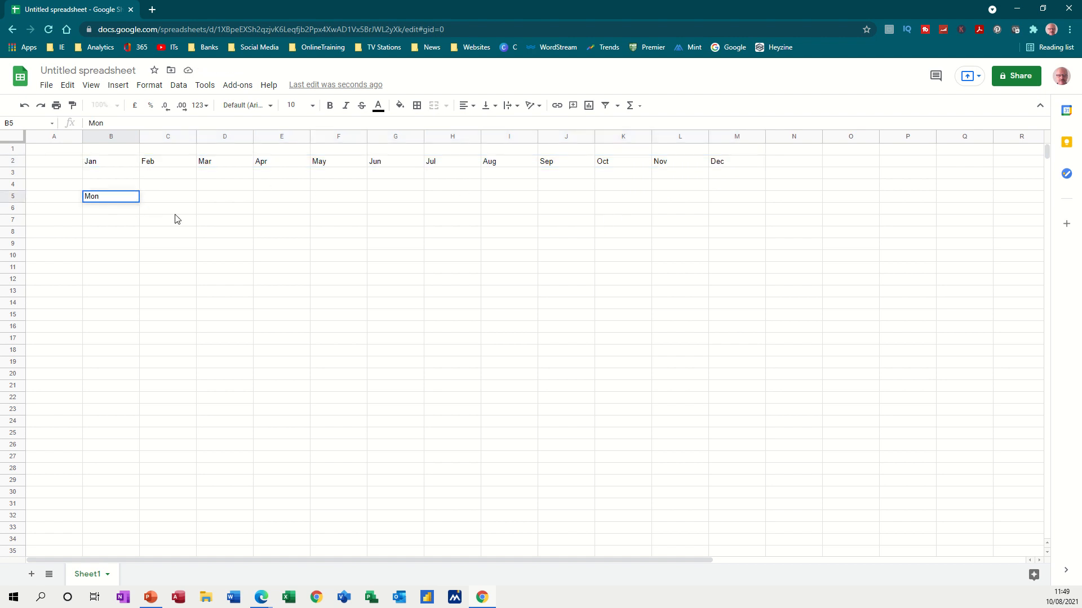
{"action": "key", "text": "Return"}
{"action": "left_click", "coordinate": [134, 199]}
{"action": "left_click_drag", "start_coordinate": [138, 202], "coordinate": [130, 271]}
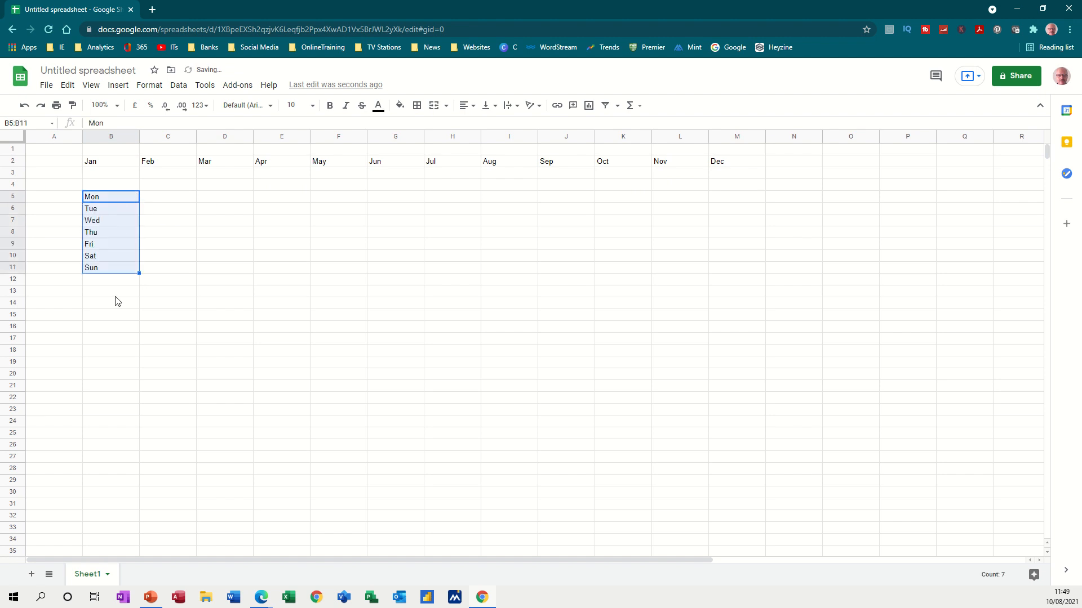
{"action": "key", "text": "Delete"}
{"action": "left_click", "coordinate": [199, 267]}
- Enter the row labels Car, Food, Tax and Total in A3:A6
{"action": "left_click", "coordinate": [39, 176]}
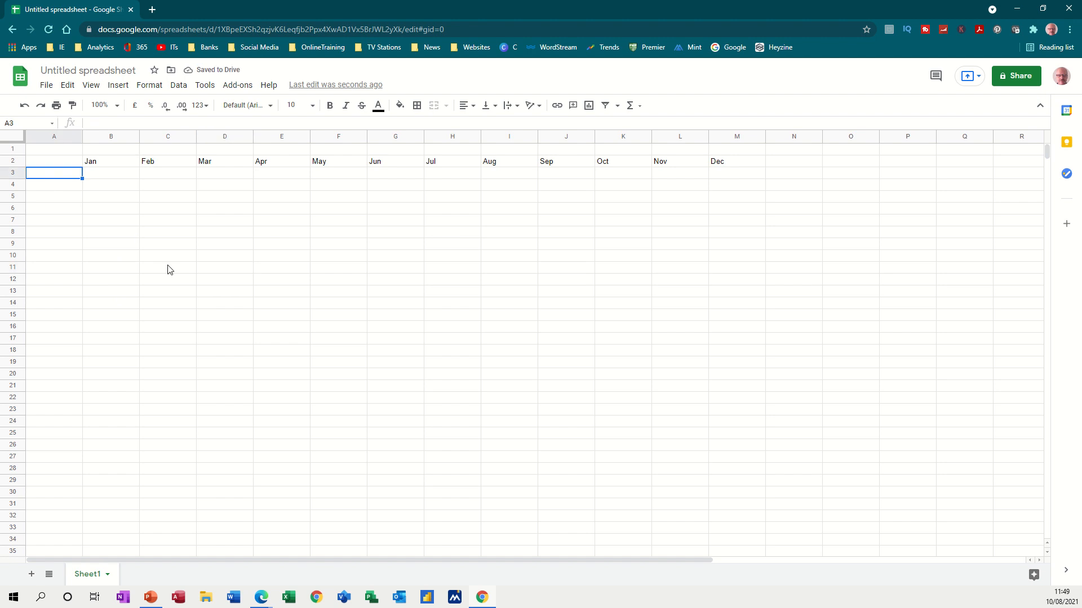
{"action": "type", "text": "Car"}
{"action": "key", "text": "Return"}
{"action": "type", "text": "Food"}
{"action": "key", "text": "Return"}
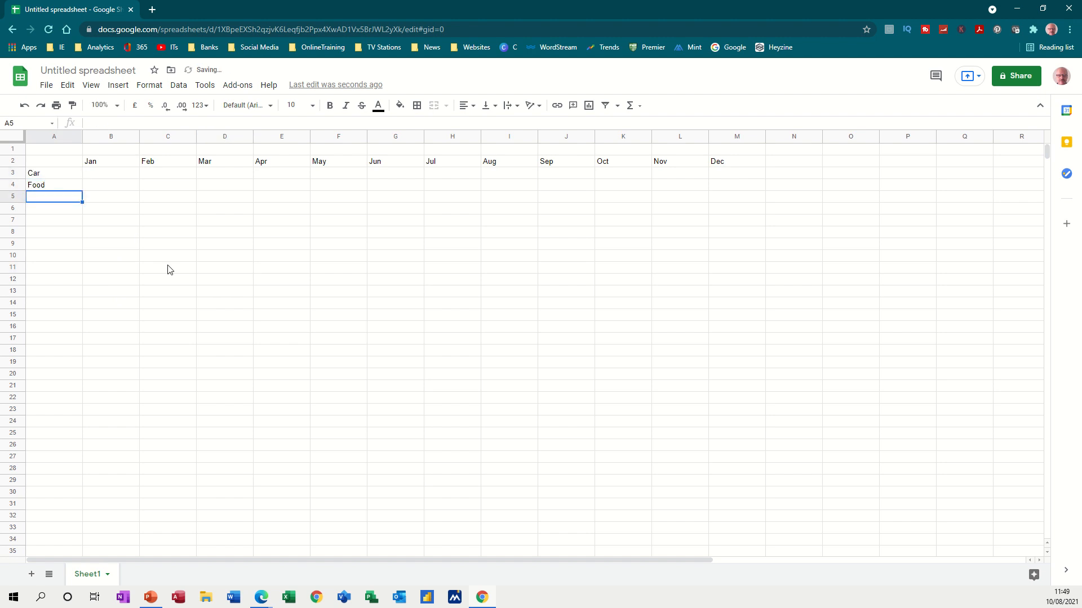
{"action": "type", "text": "Tax"}
{"action": "key", "text": "Return"}
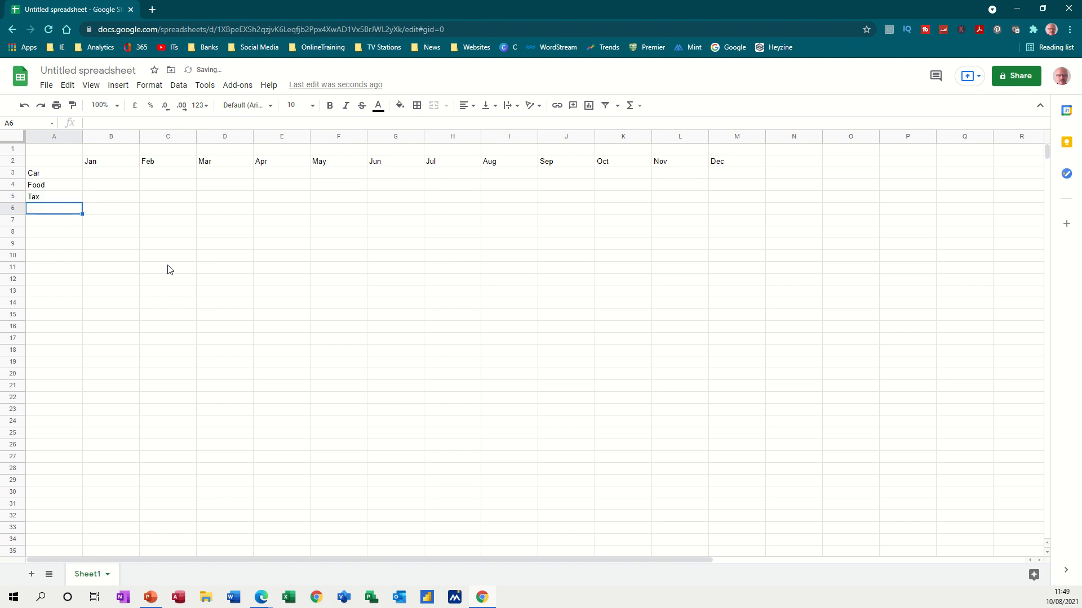
{"action": "type", "text": "Total"}
{"action": "key", "text": "Return"}
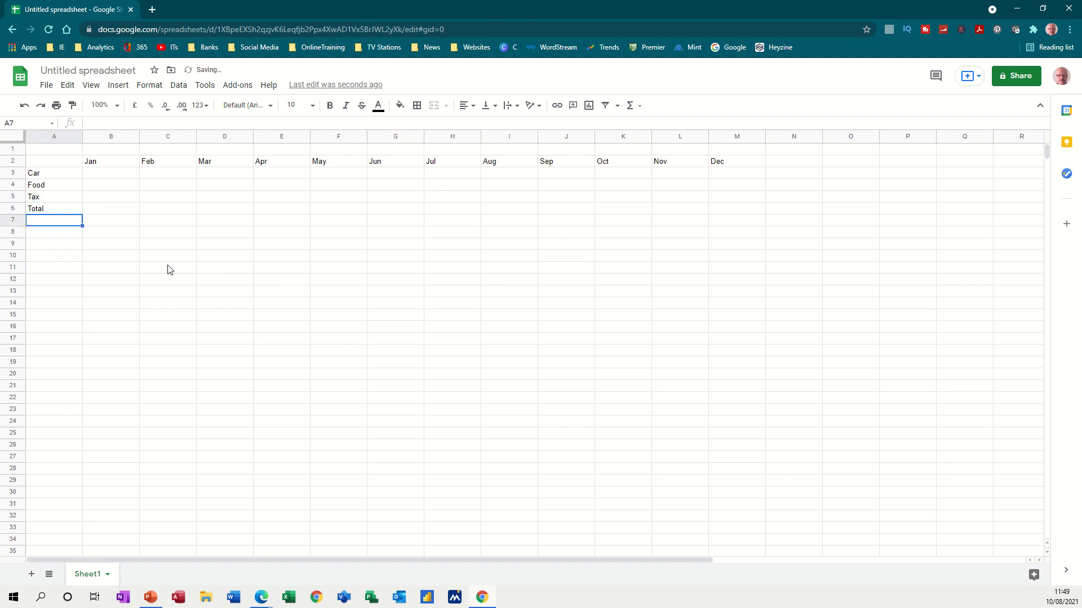
- Add the column heading Total in N2, after Dec
{"action": "left_click", "coordinate": [777, 163]}
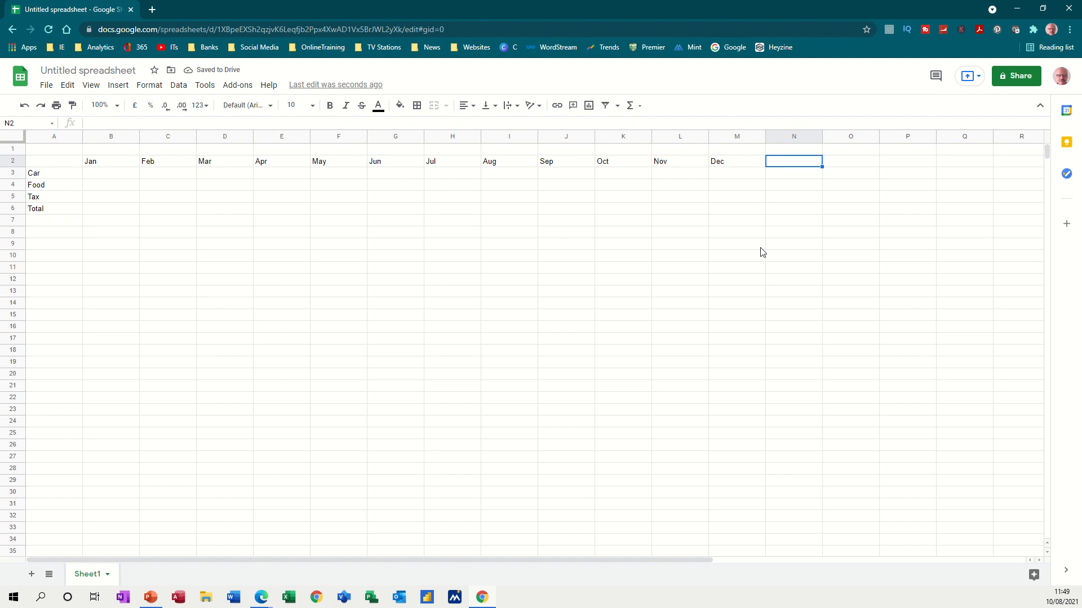
{"action": "type", "text": "Total"}
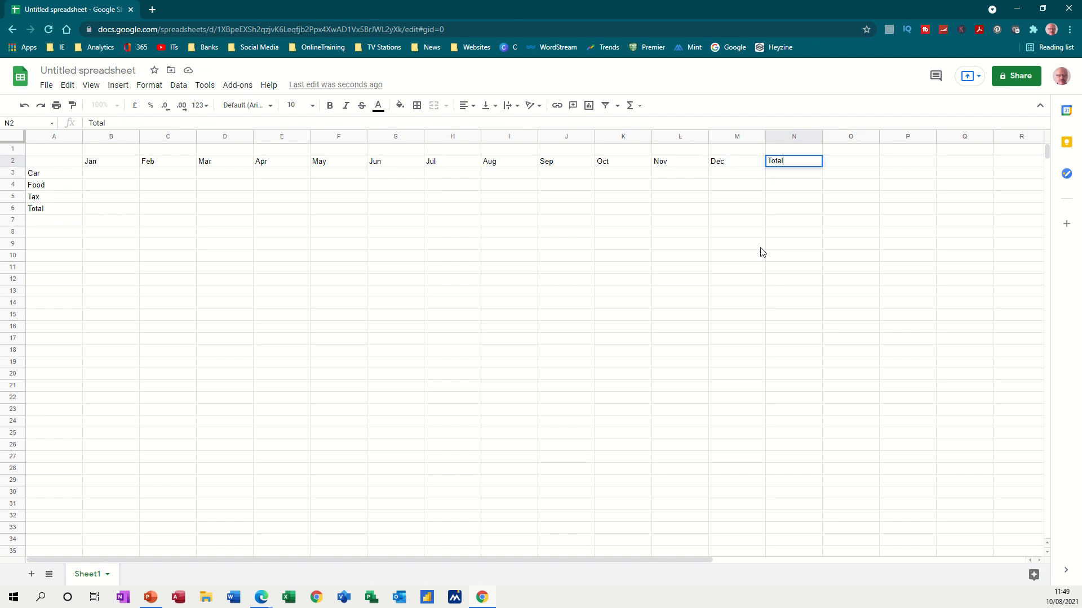
{"action": "key", "text": "Return"}
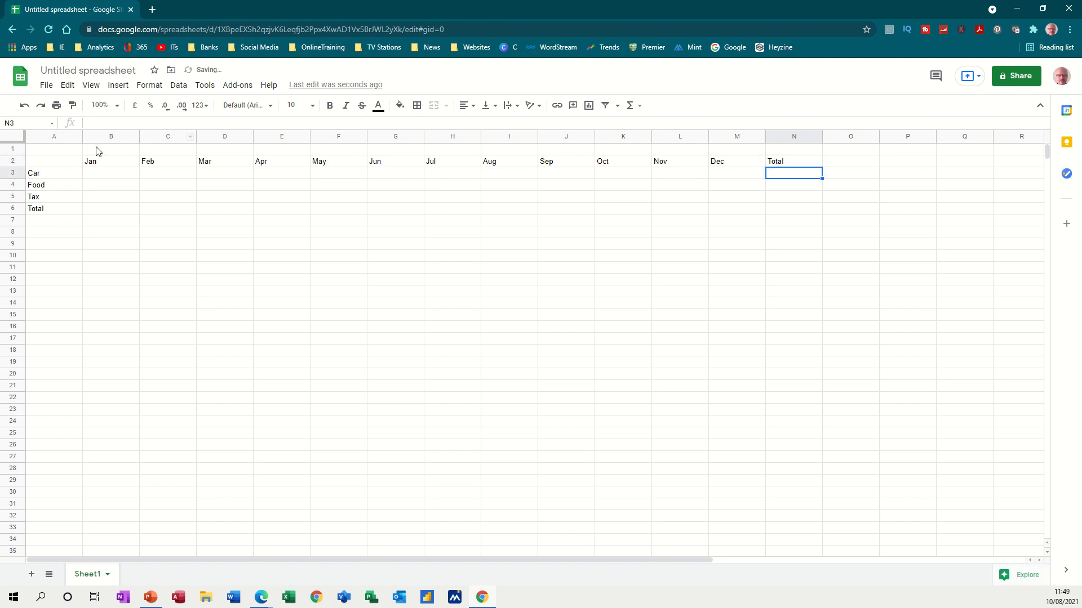
- Total the January column in B6 with a SUM of B3:B5
{"action": "left_click", "coordinate": [100, 211]}
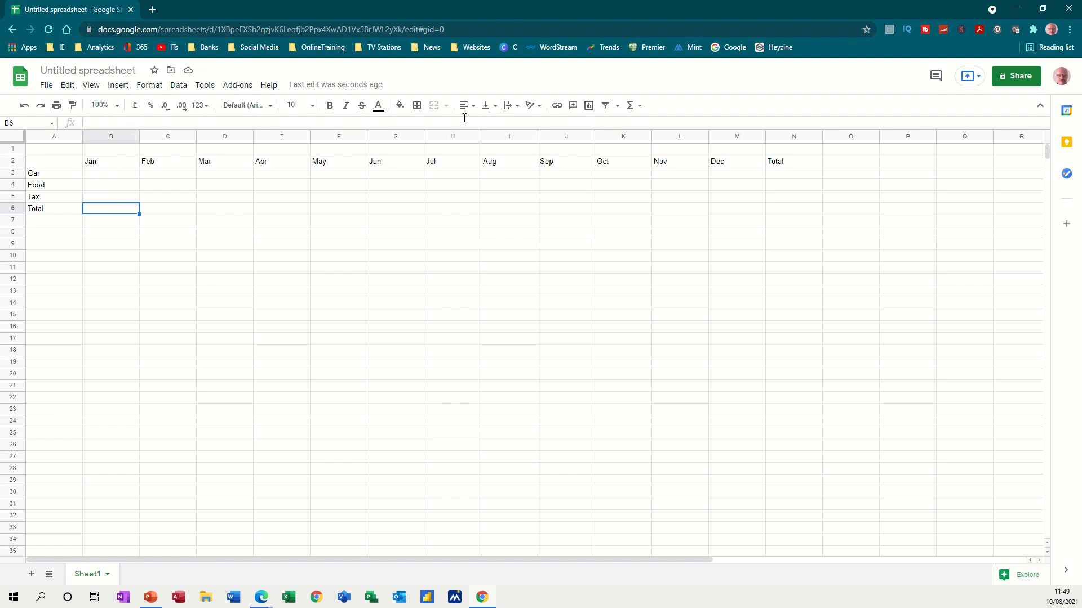
{"action": "left_click", "coordinate": [640, 109]}
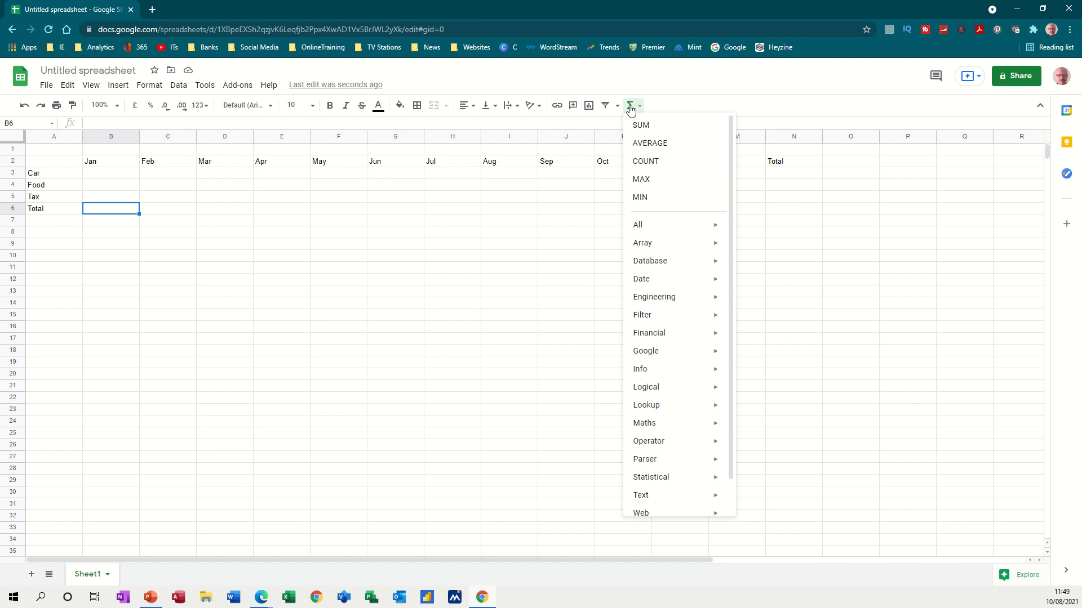
{"action": "left_click", "coordinate": [630, 109]}
{"action": "left_click", "coordinate": [630, 108]}
{"action": "left_click", "coordinate": [639, 123]}
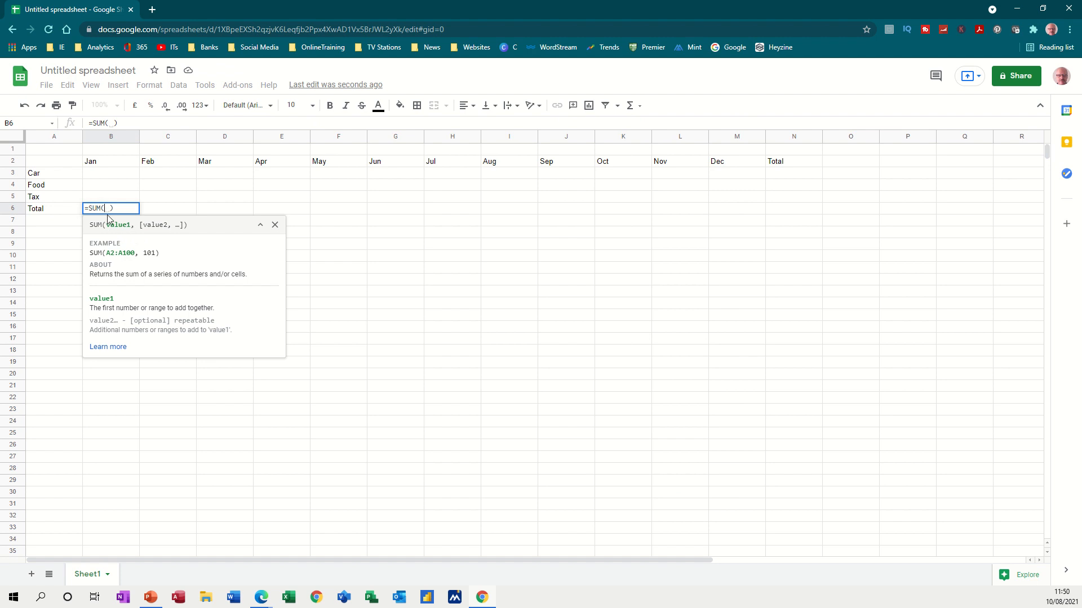
{"action": "left_click_drag", "start_coordinate": [103, 178], "coordinate": [102, 197]}
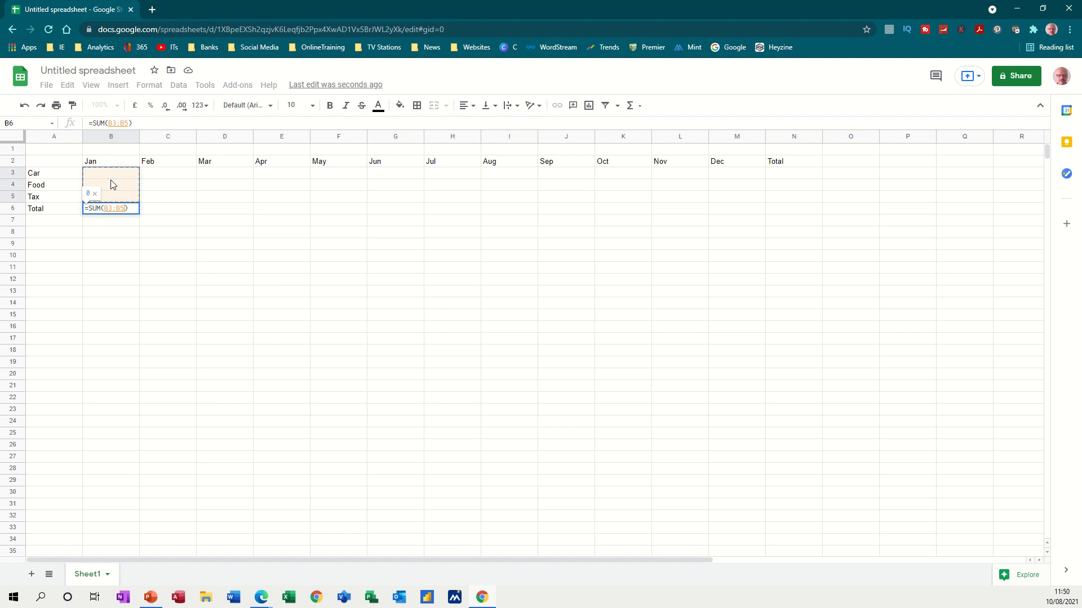
{"action": "key", "text": "Return"}
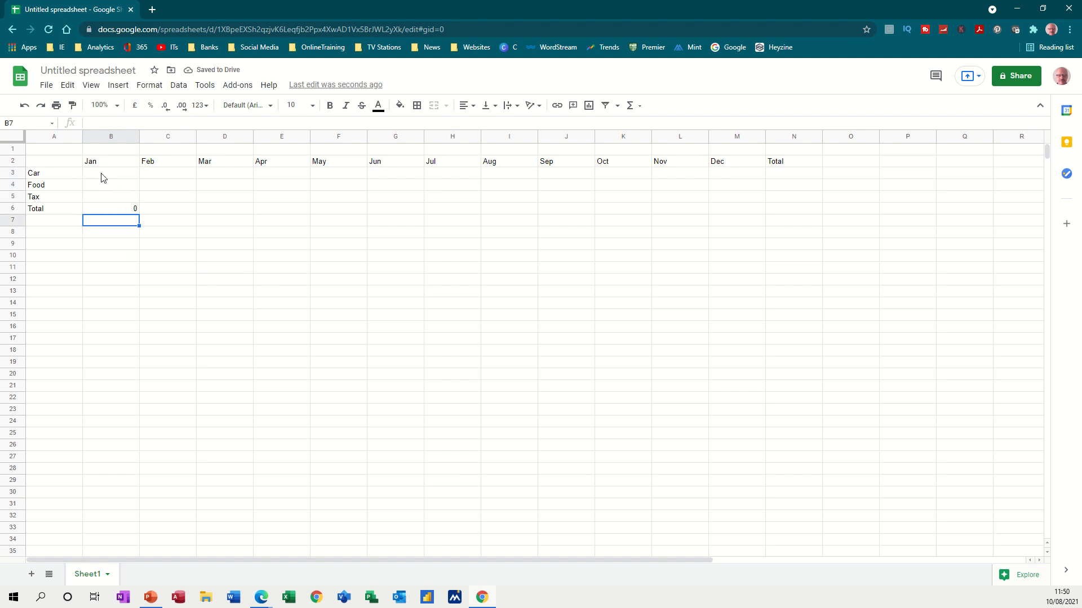
- Enter the January amounts: 34 for Car and 3 for Food
{"action": "left_click", "coordinate": [103, 178]}
{"action": "type", "text": "34"}
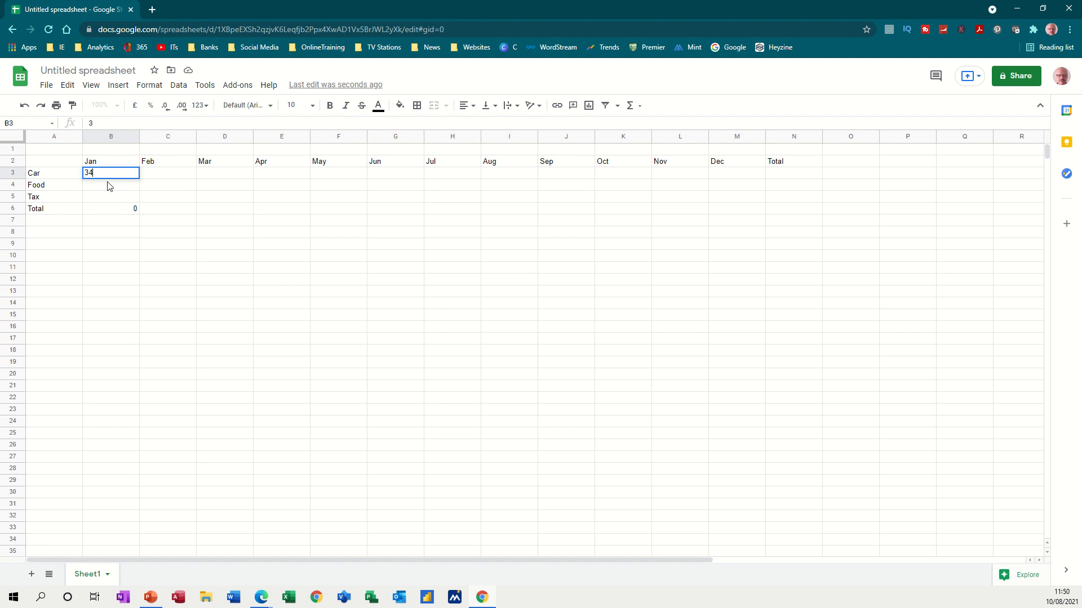
{"action": "key", "text": "Return"}
{"action": "type", "text": "3"}
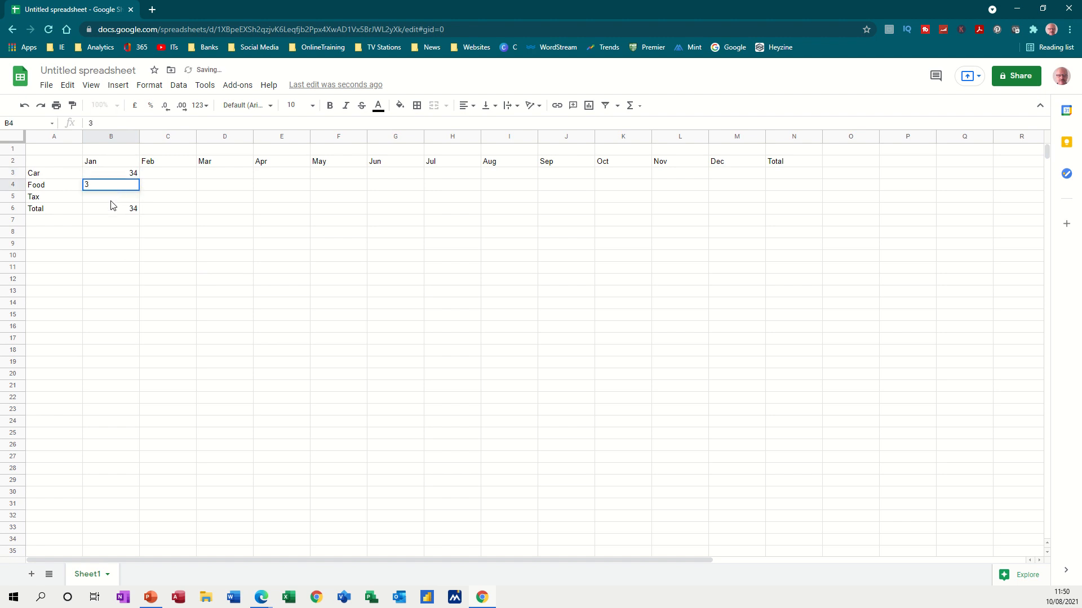
{"action": "key", "text": "Return"}
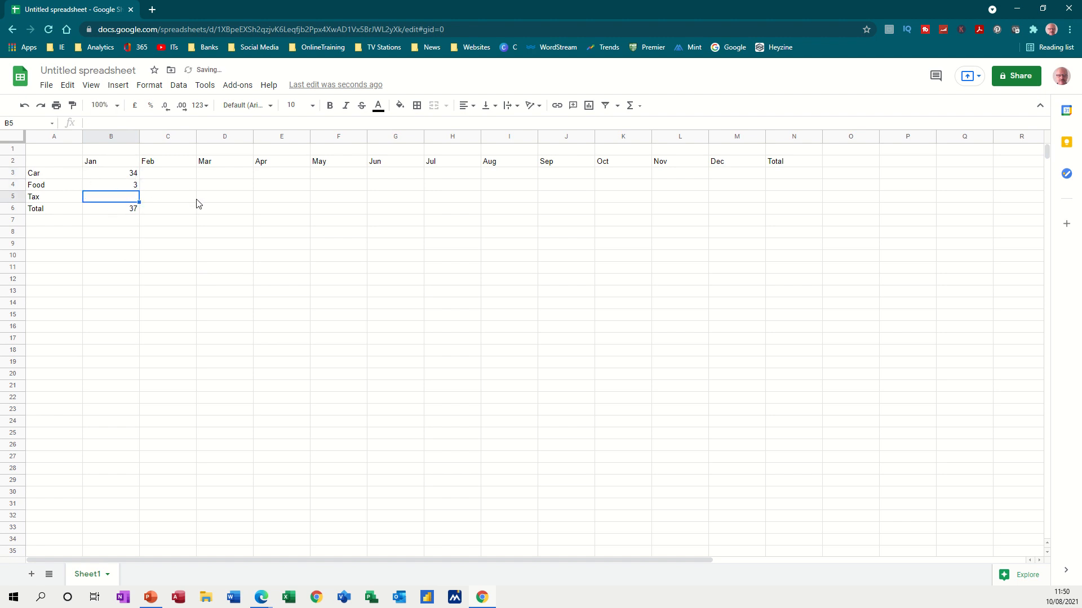
- Copy the January total formula across row 6 to N6, and total the Car row in N3 with a SUM of B3:M3
{"action": "left_click", "coordinate": [123, 209]}
{"action": "left_click_drag", "start_coordinate": [139, 215], "coordinate": [804, 212]}
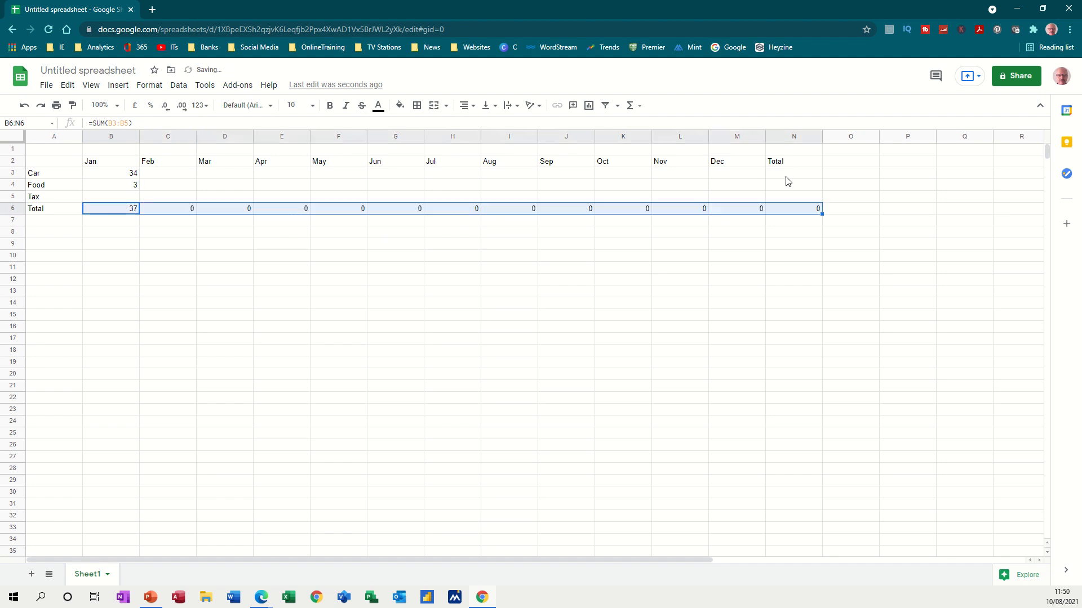
{"action": "left_click", "coordinate": [786, 178]}
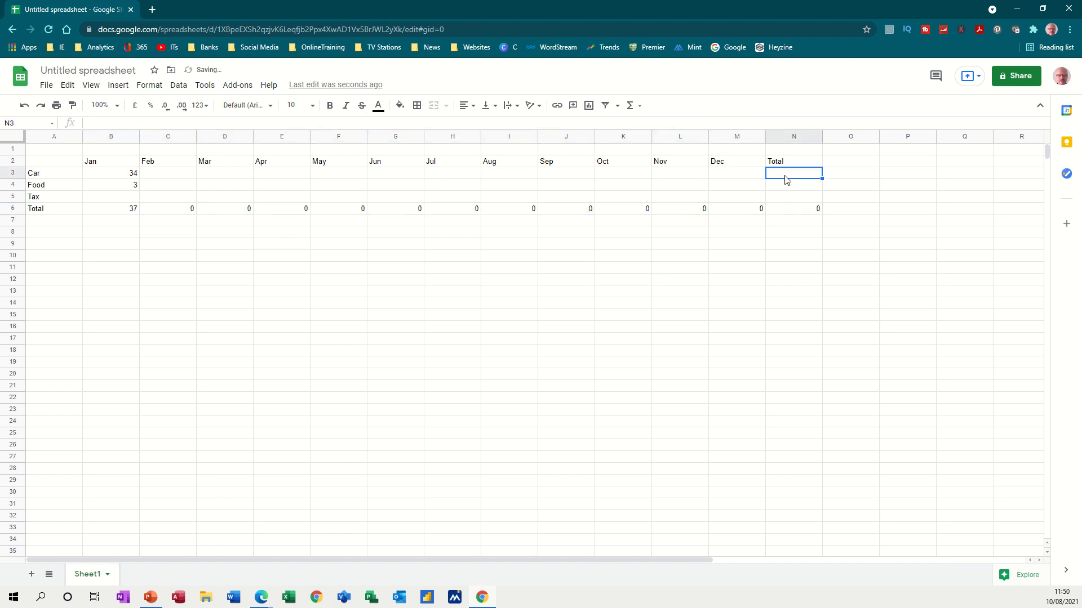
{"action": "left_click", "coordinate": [630, 105]}
{"action": "left_click", "coordinate": [636, 126]}
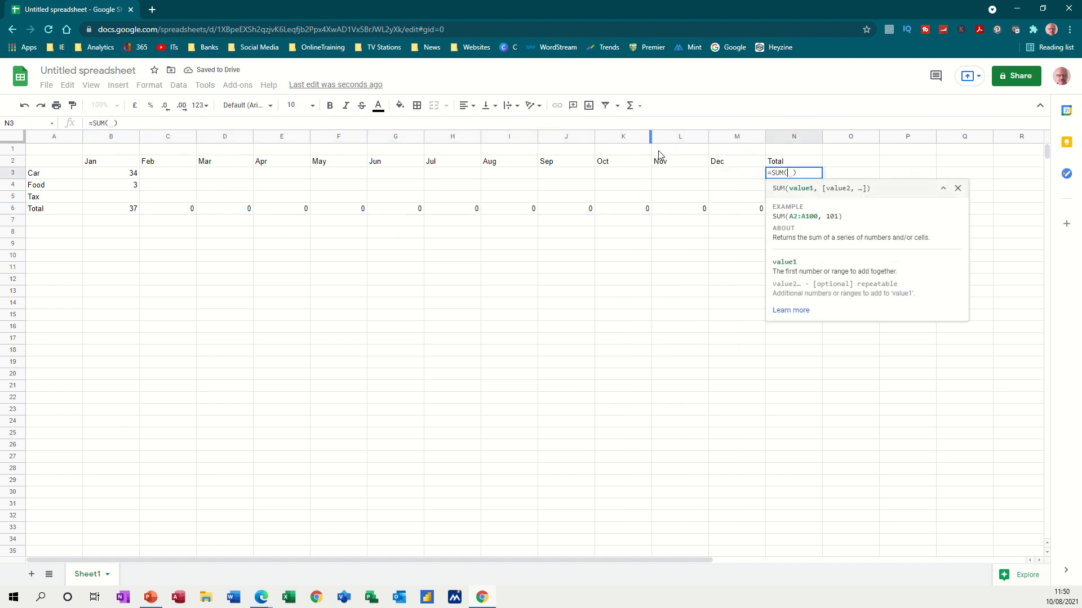
{"action": "left_click_drag", "start_coordinate": [113, 178], "coordinate": [729, 178]}
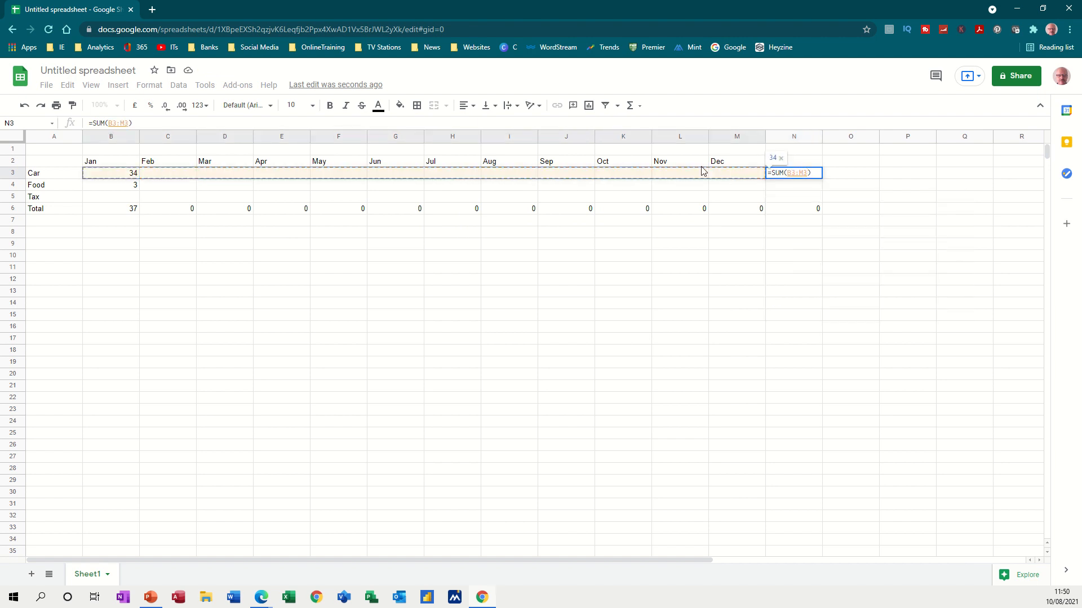
{"action": "key", "text": "Return"}
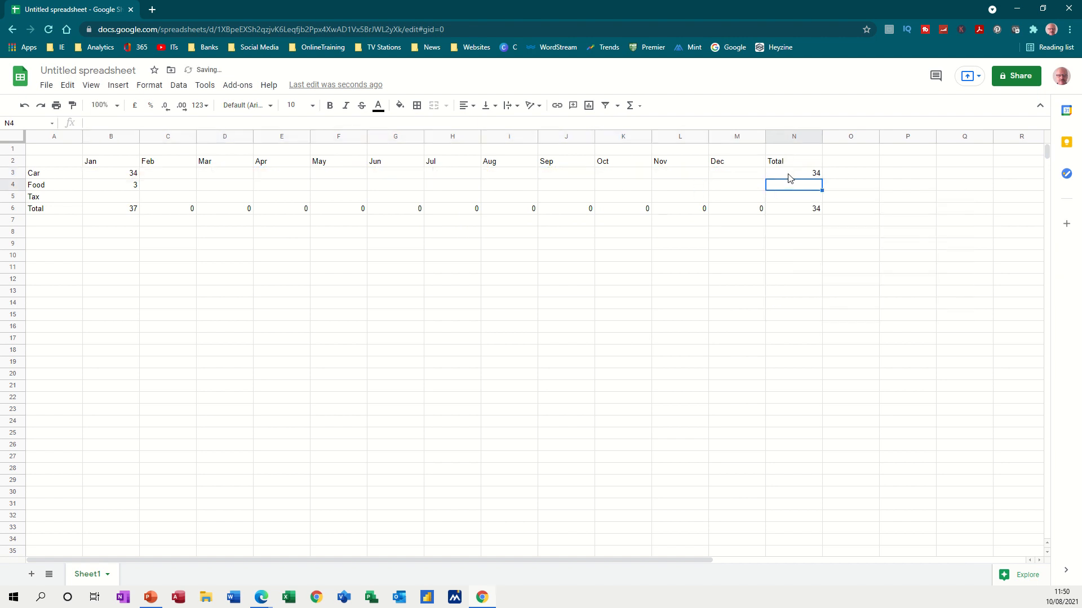
- Enter 56 as the June amount for Car
{"action": "left_click", "coordinate": [796, 176]}
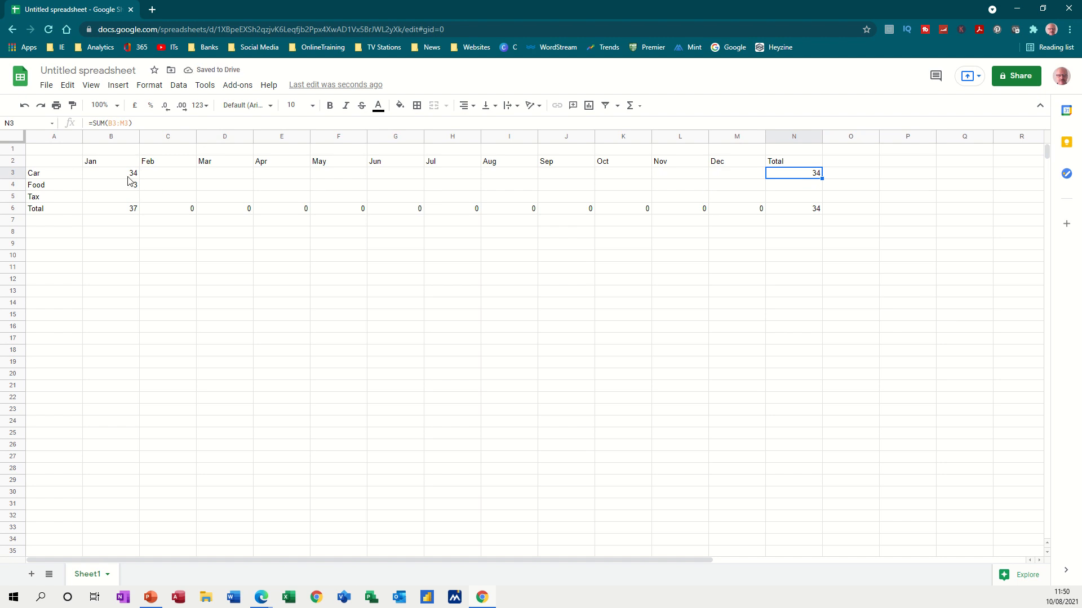
{"action": "left_click", "coordinate": [392, 179]}
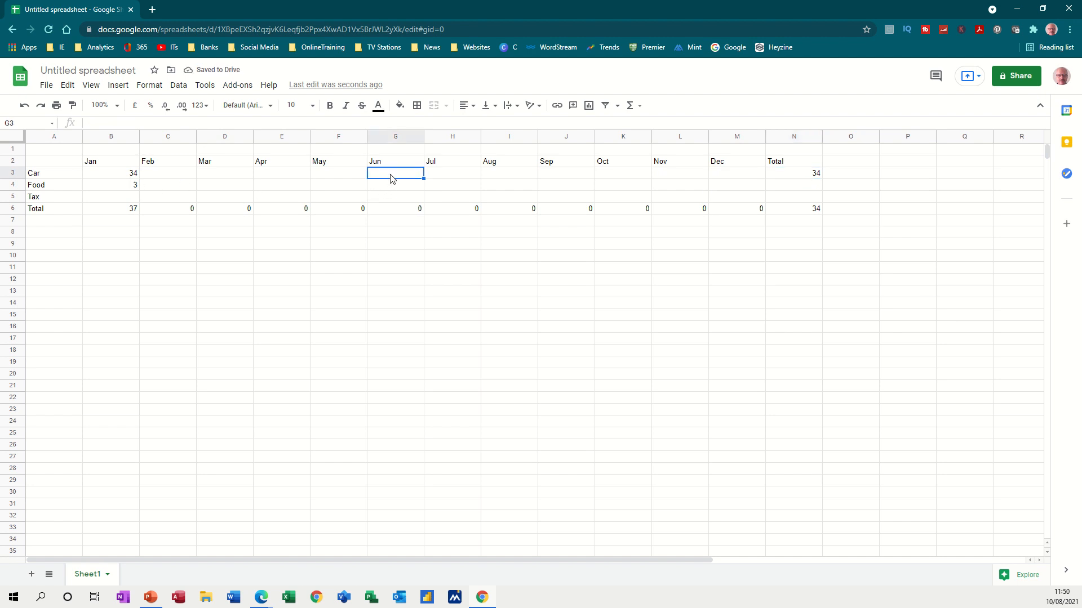
{"action": "type", "text": "56"}
{"action": "key", "text": "Tab"}
- Copy the Car row's total formula down to the Food and Tax rows in N4:N5
{"action": "left_click", "coordinate": [814, 179]}
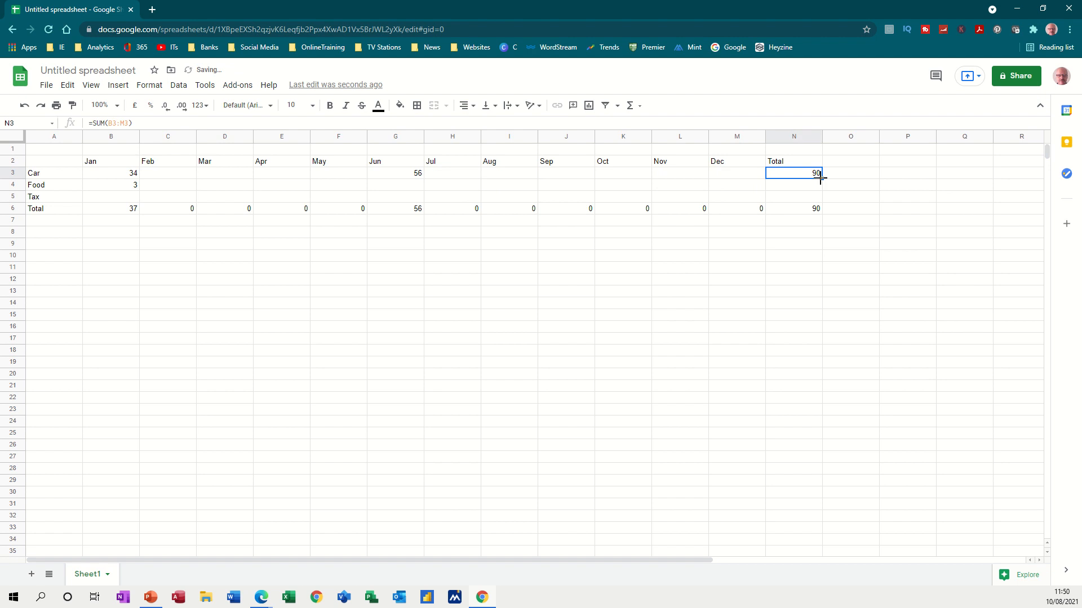
{"action": "left_click_drag", "start_coordinate": [820, 178], "coordinate": [820, 197]}
{"action": "left_click", "coordinate": [342, 201]}
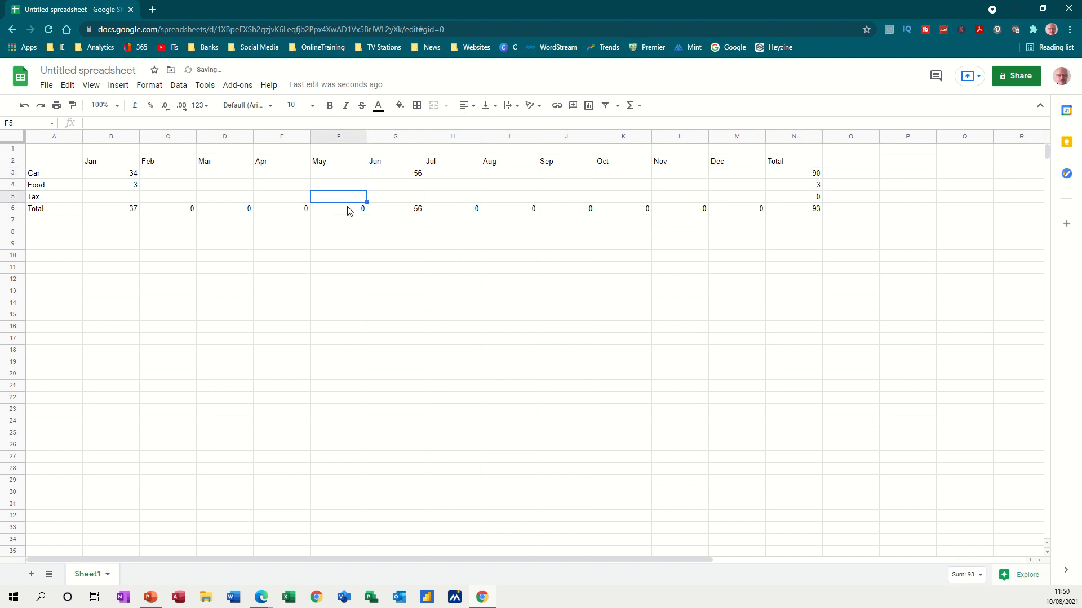
- Enter 56 as the May amount for Tax, 78 as the September amount for Food and 90 as the October amount for Tax
{"action": "type", "text": "56"}
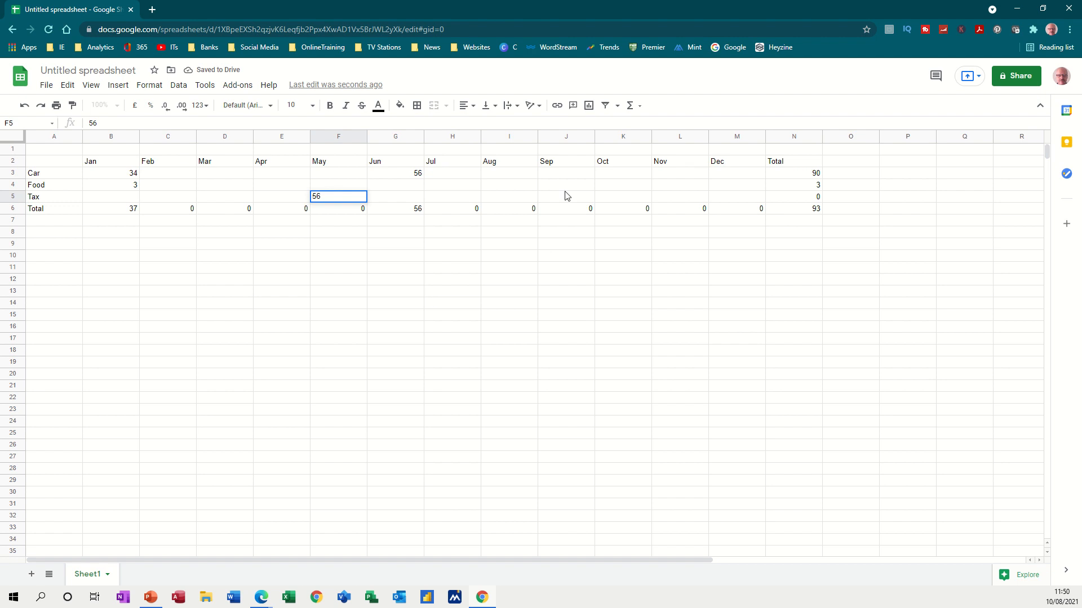
{"action": "left_click", "coordinate": [567, 190]}
{"action": "type", "text": "78"}
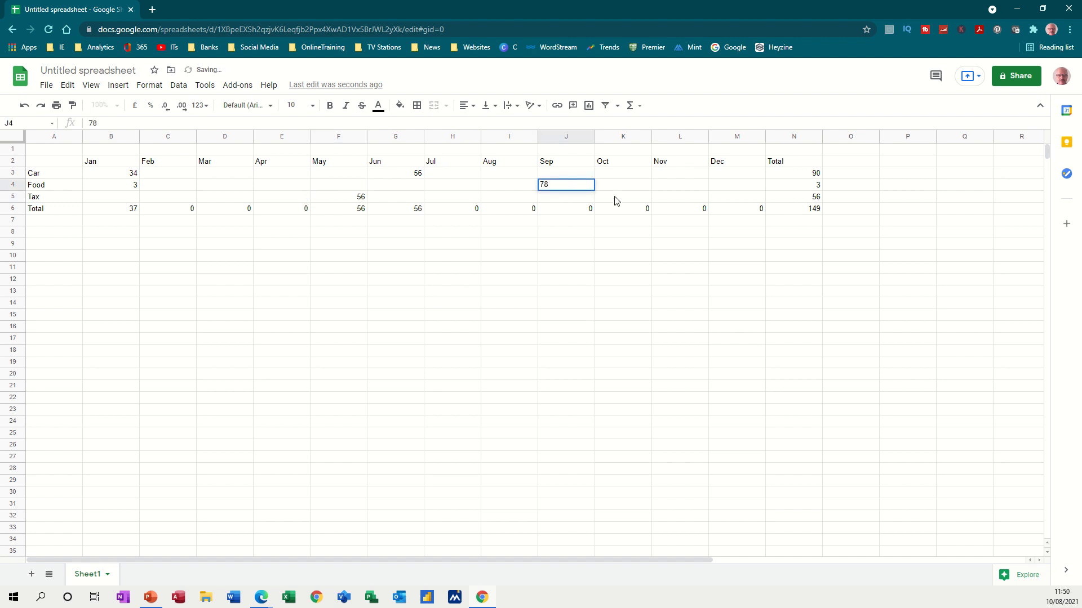
{"action": "left_click", "coordinate": [615, 199]}
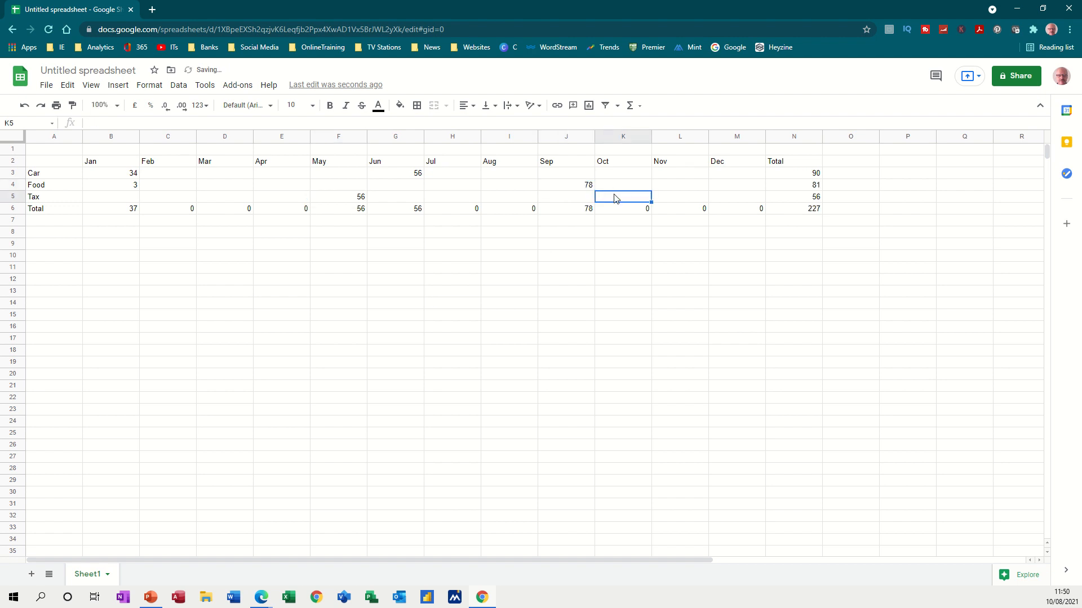
{"action": "type", "text": "90"}
{"action": "left_click", "coordinate": [555, 234]}
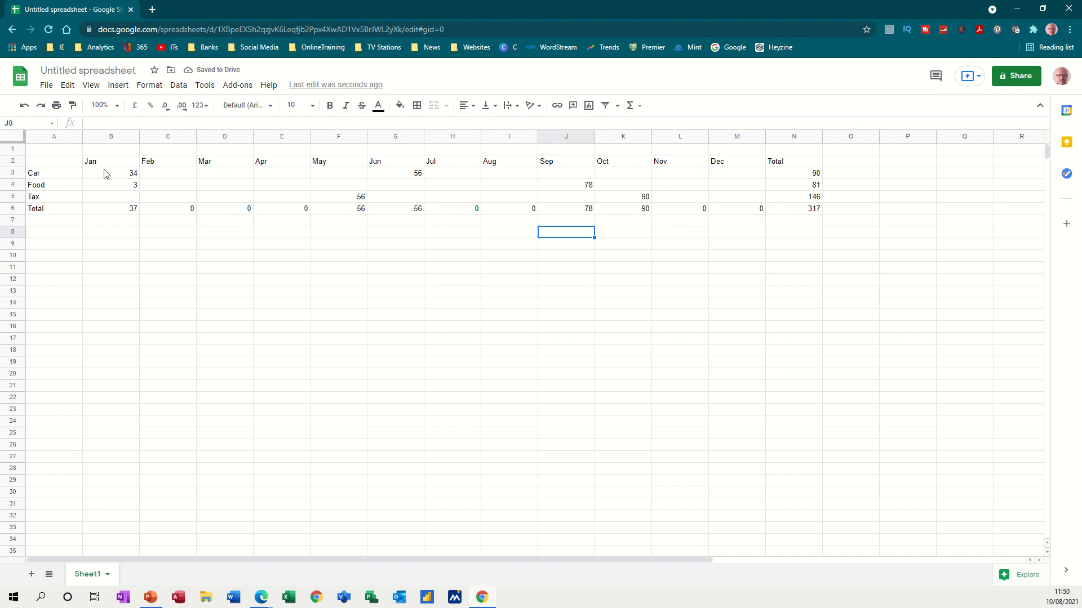
- Format the amounts and totals in B3:N6 as pounds currency and apply all borders to the table A2:N6
{"action": "left_click_drag", "start_coordinate": [104, 174], "coordinate": [798, 216]}
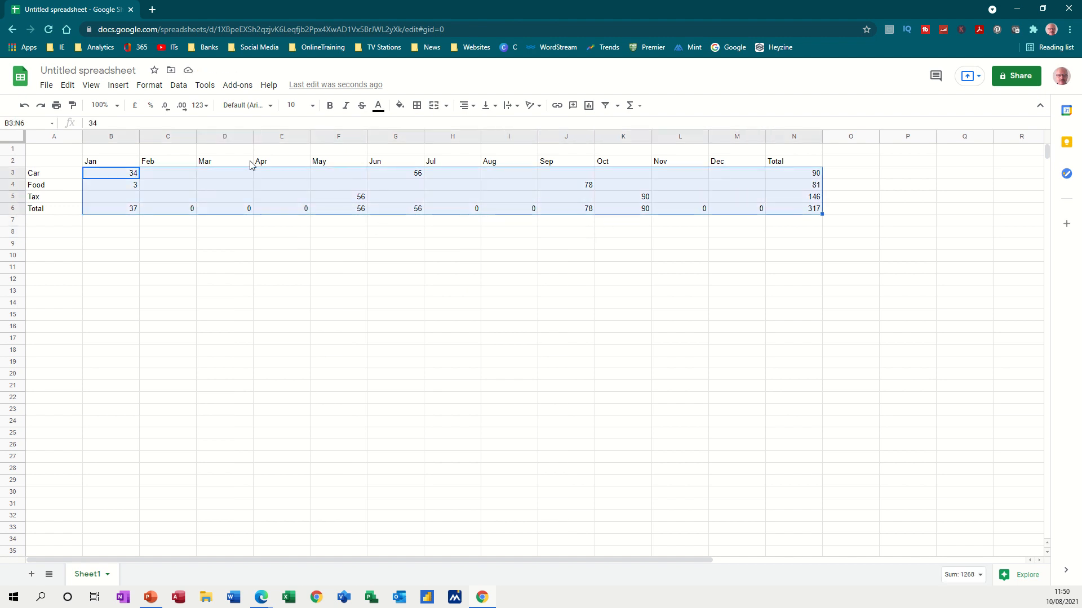
{"action": "left_click", "coordinate": [135, 106]}
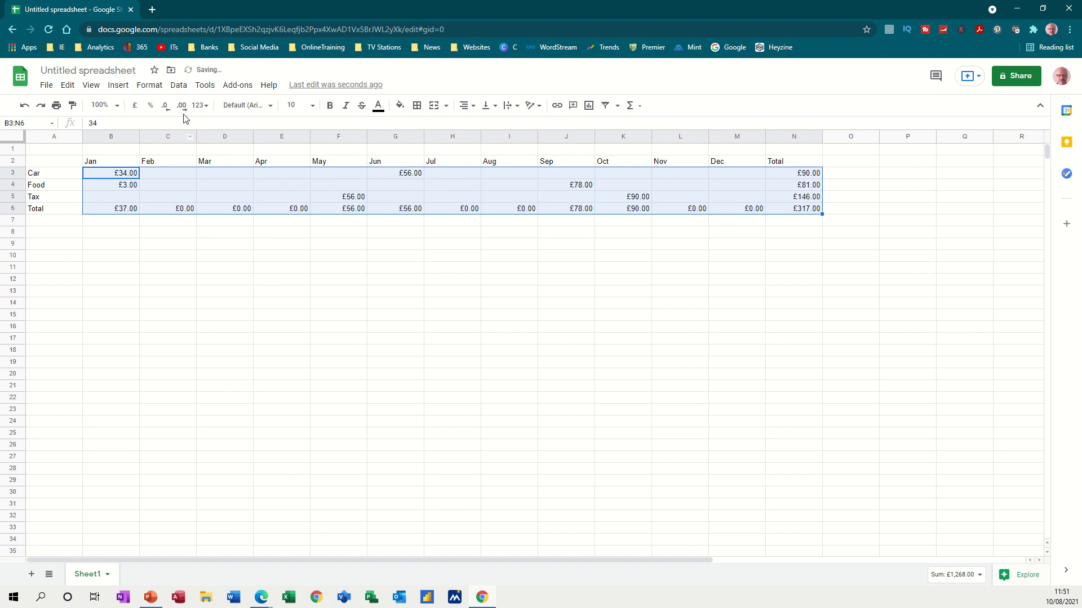
{"action": "left_click_drag", "start_coordinate": [56, 162], "coordinate": [792, 215]}
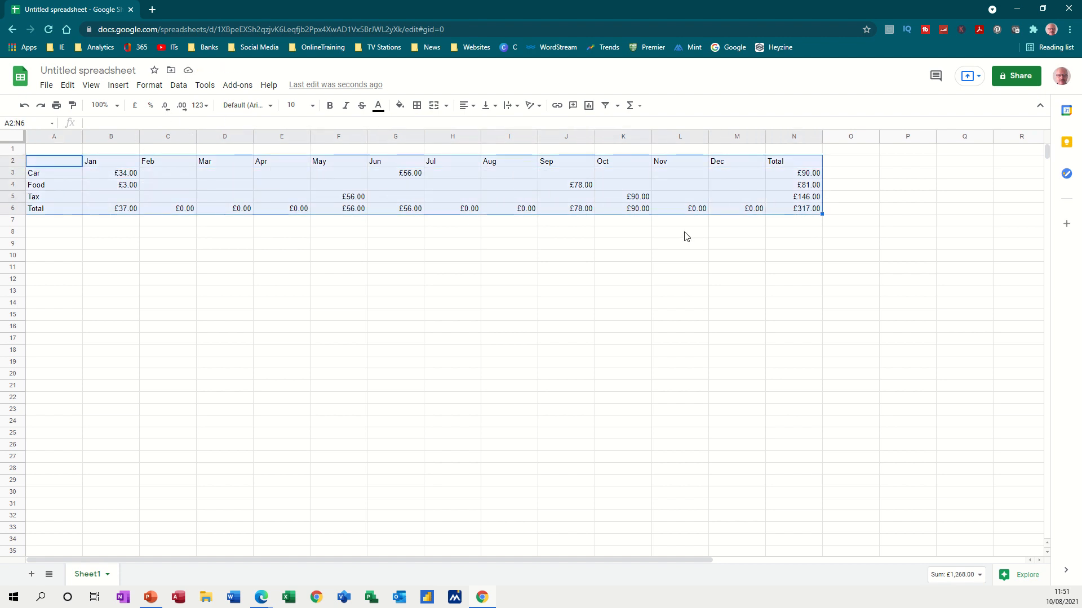
{"action": "left_click", "coordinate": [418, 110]}
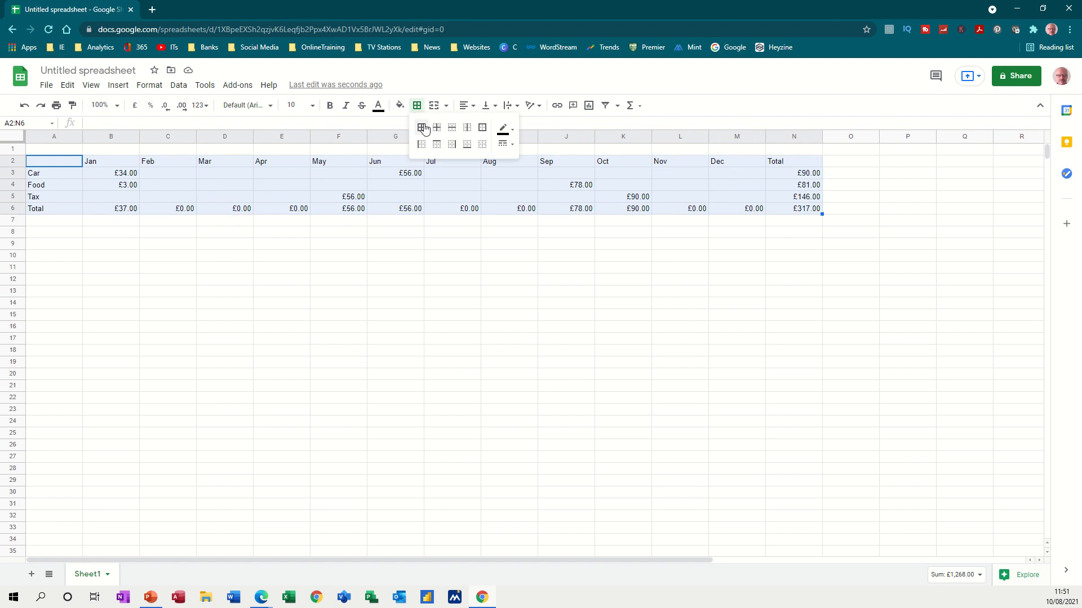
{"action": "left_click", "coordinate": [422, 128]}
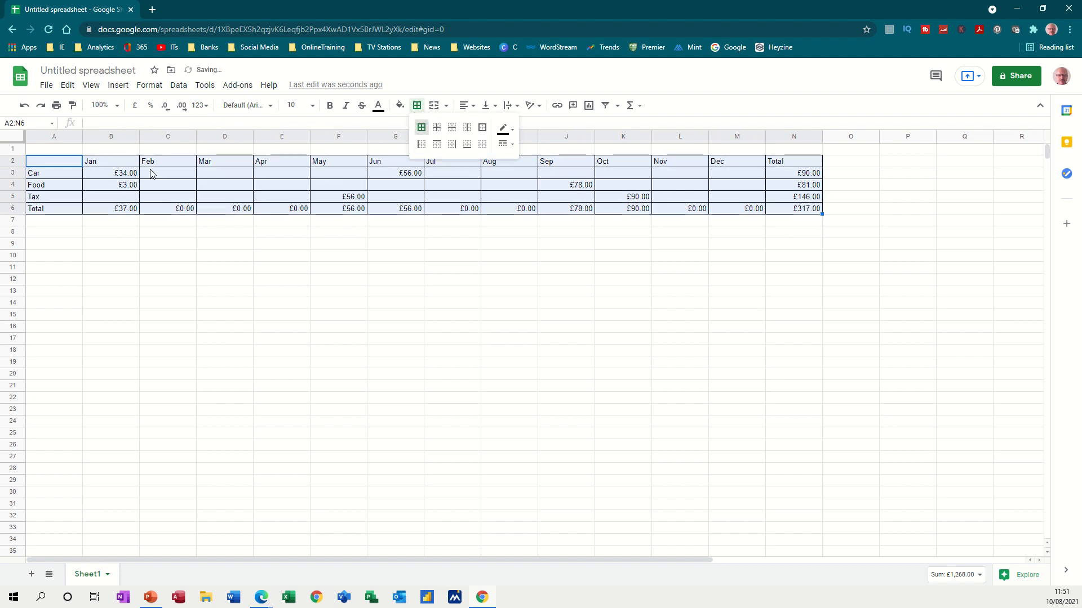
- Enter the title Budget in cell A1
{"action": "left_click", "coordinate": [42, 150]}
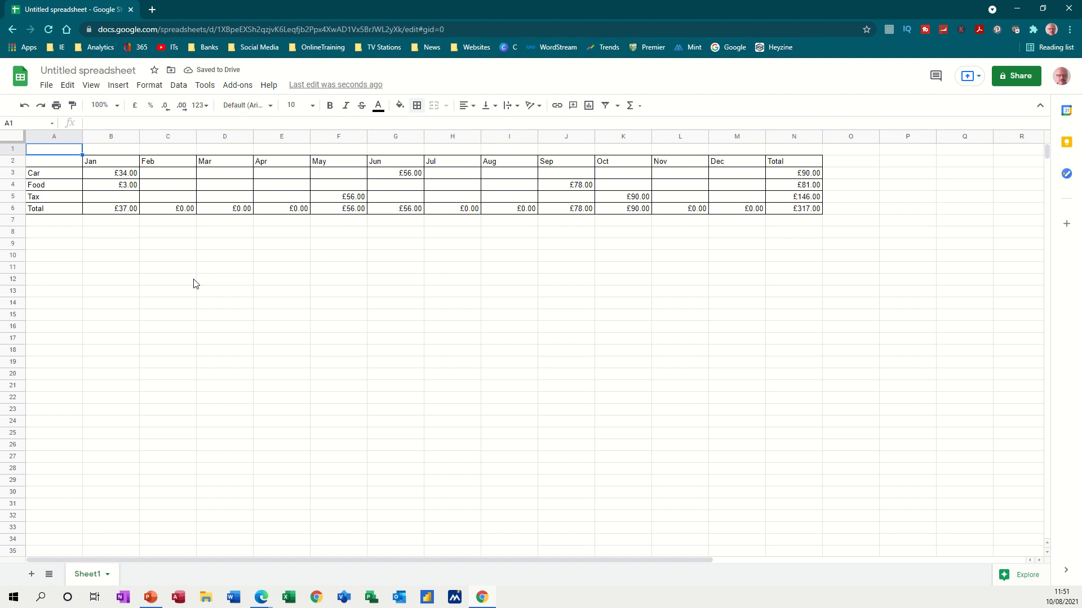
{"action": "type", "text": "Budget"}
{"action": "left_click", "coordinate": [194, 283]}
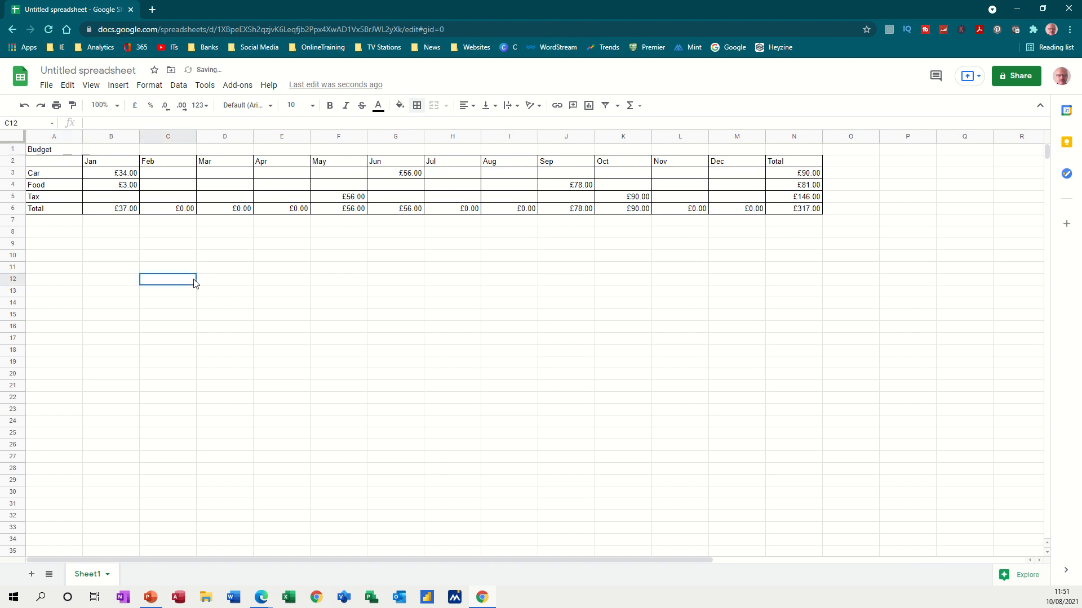
- Merge the title row cells A1:N1 horizontally across the full width of the table
{"action": "left_click", "coordinate": [45, 153]}
{"action": "left_click_drag", "start_coordinate": [386, 166], "coordinate": [790, 149]}
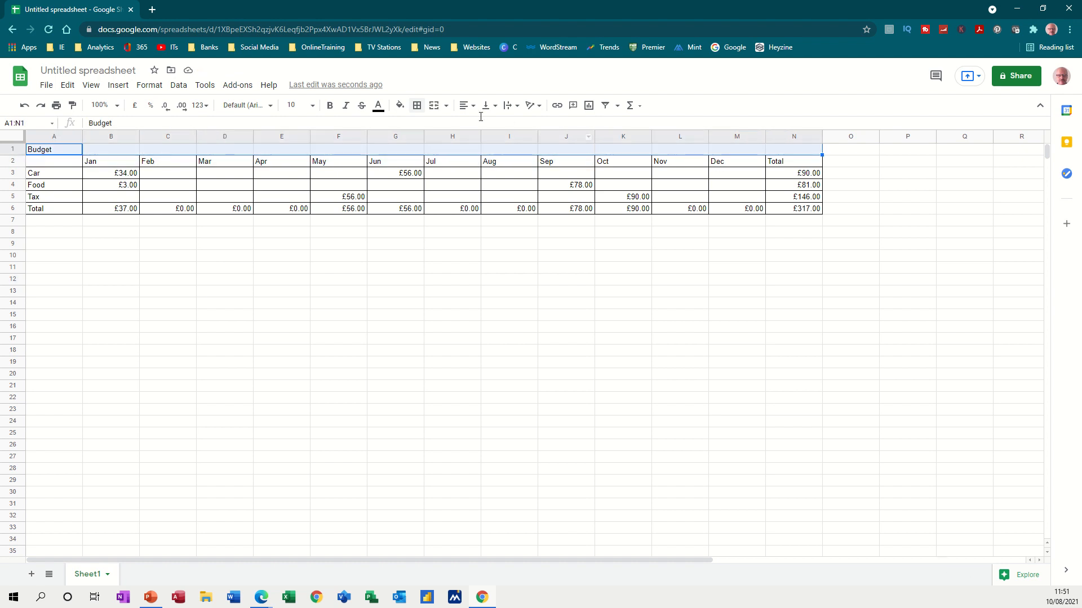
{"action": "left_click", "coordinate": [446, 107]}
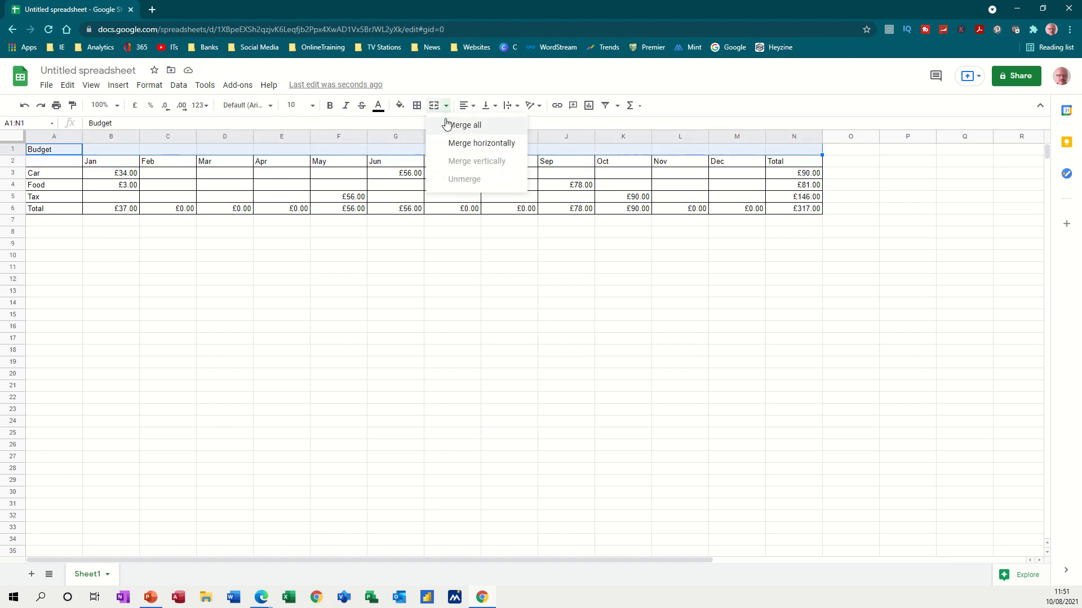
{"action": "left_click", "coordinate": [454, 144]}
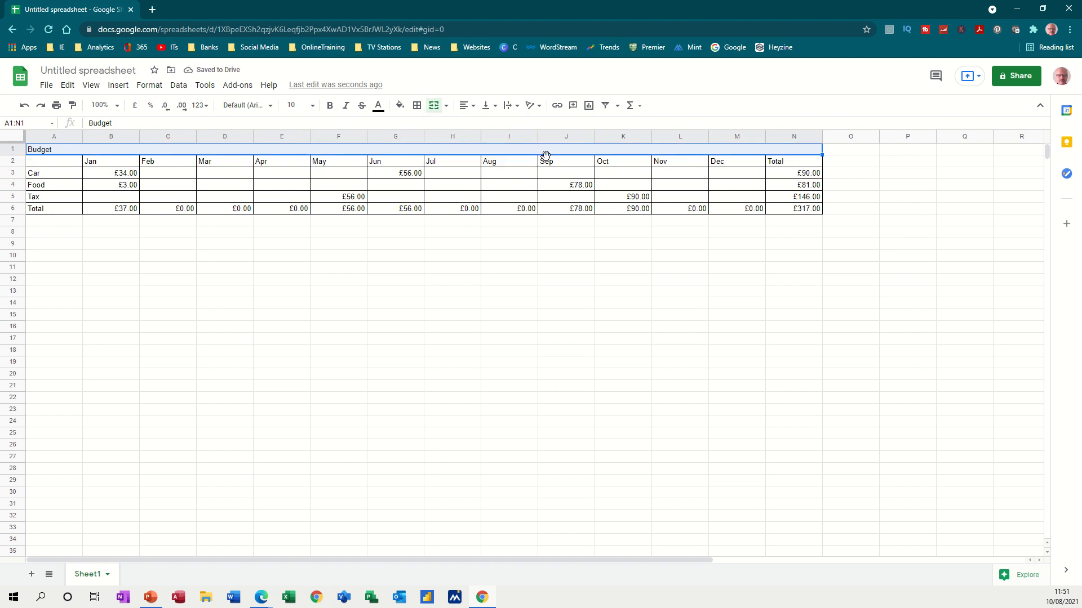
- Centre the Budget title horizontally and fill its merged cell with a light green
{"action": "left_click", "coordinate": [463, 105]}
{"action": "left_click", "coordinate": [479, 121]}
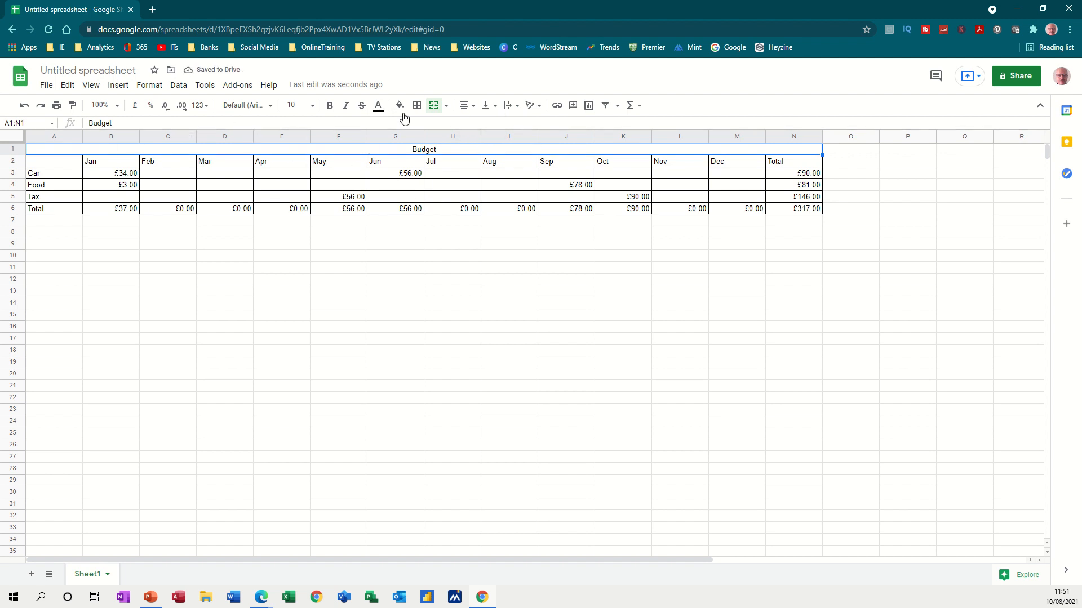
{"action": "left_click", "coordinate": [402, 107]}
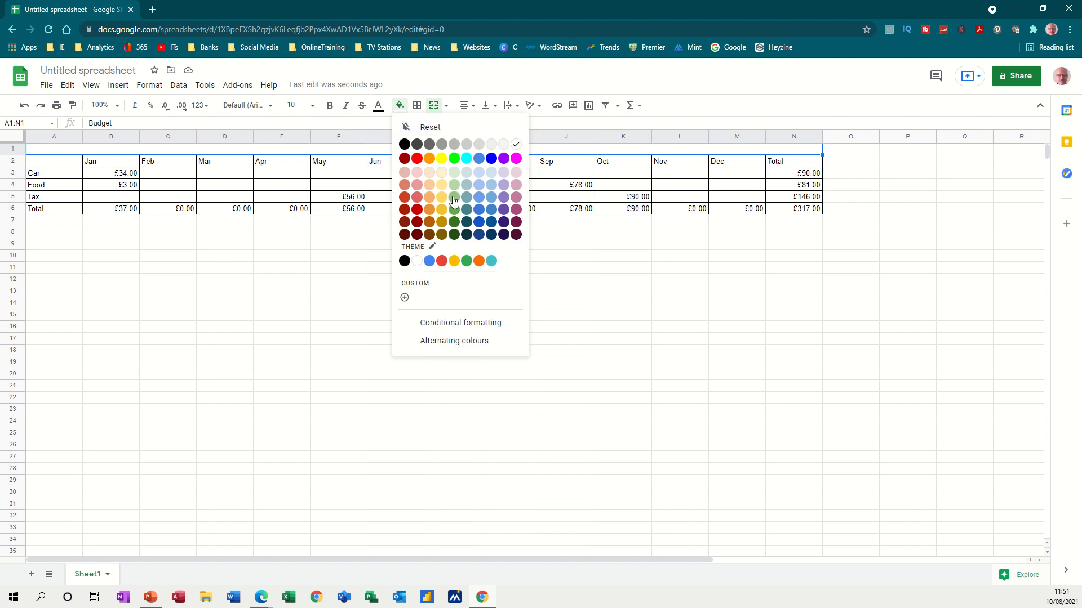
{"action": "left_click", "coordinate": [454, 196]}
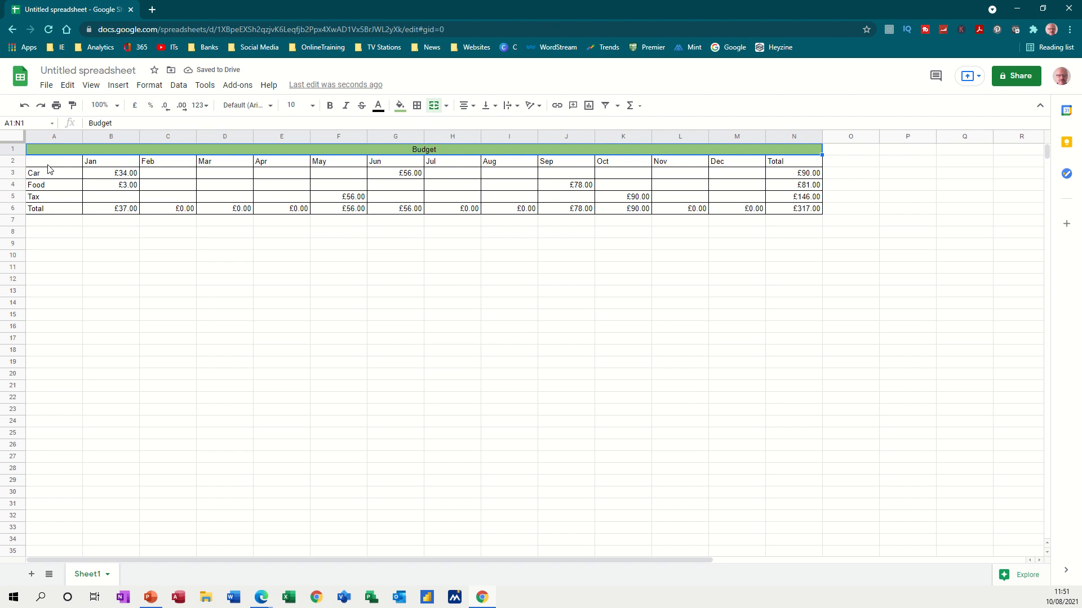
- Fill the monthly amount cells B3:M5 with a darker green than the title row
{"action": "left_click_drag", "start_coordinate": [47, 165], "coordinate": [584, 201]}
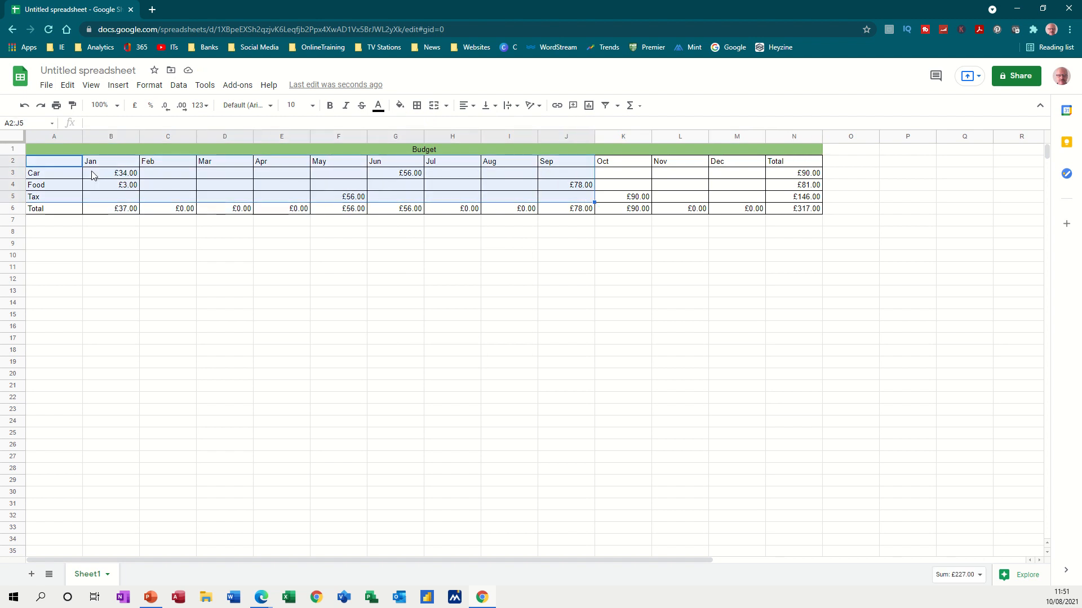
{"action": "left_click_drag", "start_coordinate": [93, 176], "coordinate": [739, 202]}
{"action": "left_click", "coordinate": [399, 105]}
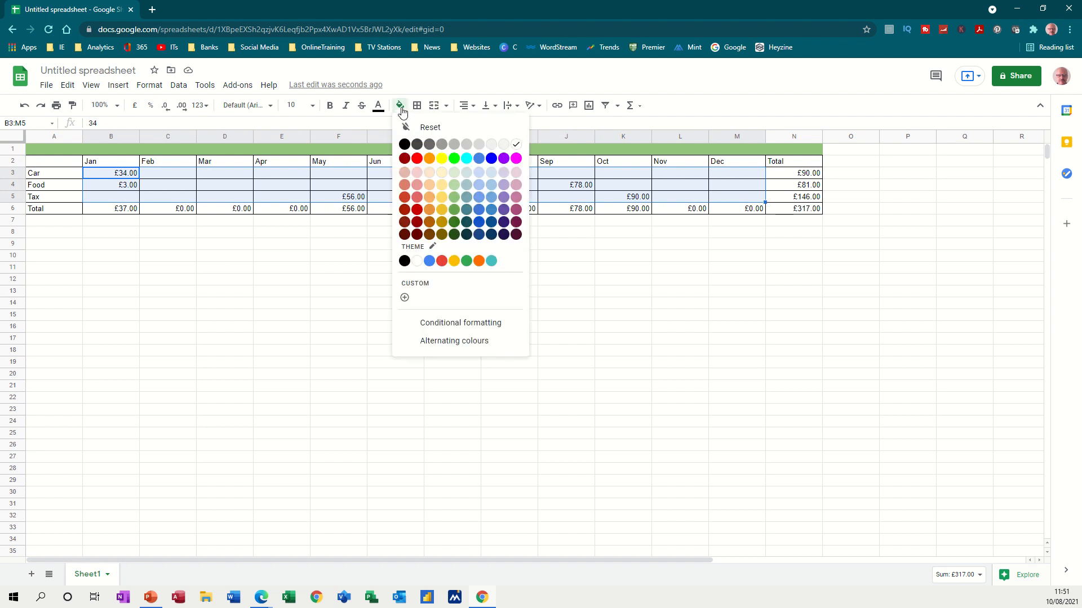
{"action": "left_click", "coordinate": [454, 210]}
{"action": "left_click", "coordinate": [94, 254]}
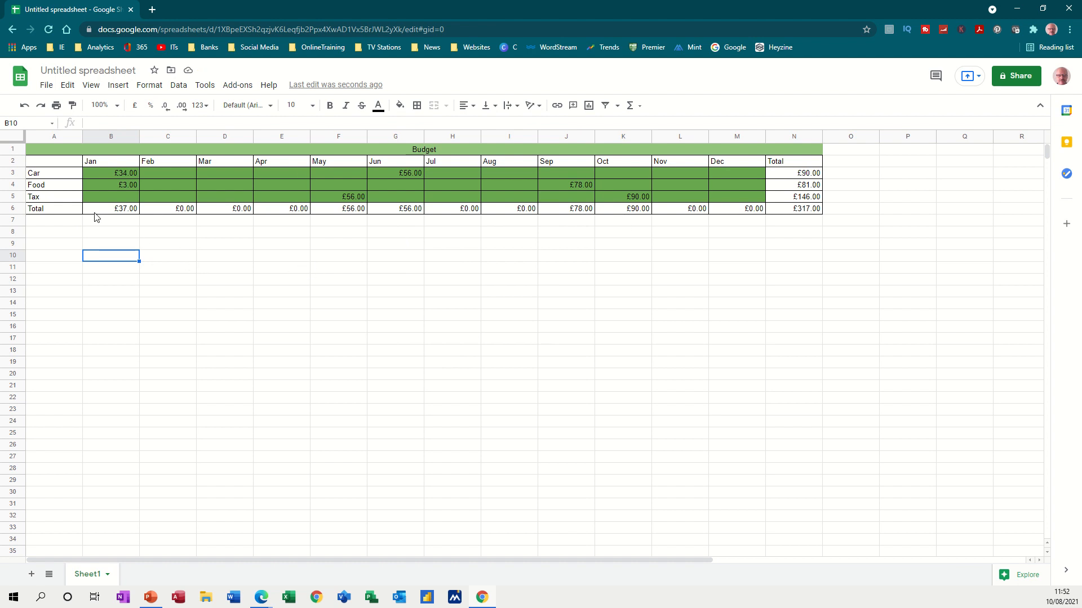
- Insert a column chart of the category names A3:A5 and their totals N3:N5, and place it just below the table, starting near column A
{"action": "left_click_drag", "start_coordinate": [41, 177], "coordinate": [39, 197]}
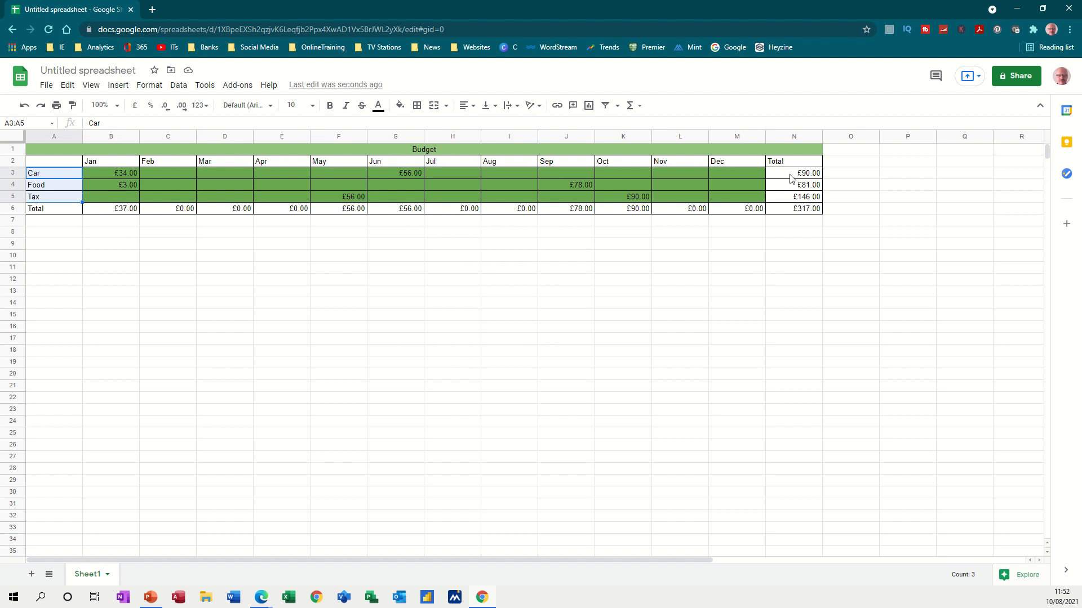
{"action": "left_click_drag", "start_coordinate": [790, 179], "coordinate": [790, 197]}
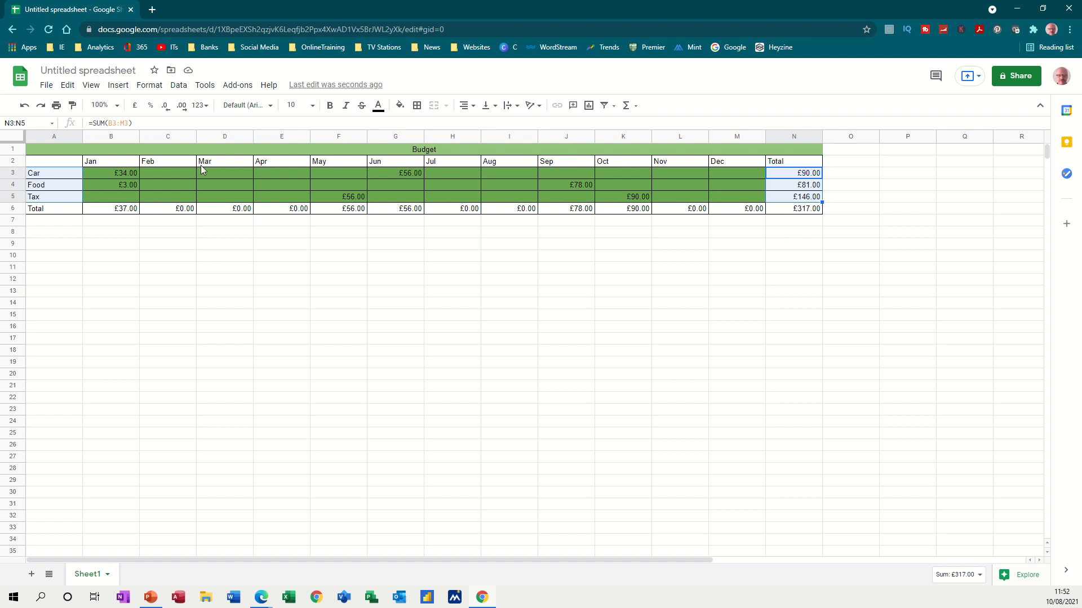
{"action": "left_click", "coordinate": [117, 85]}
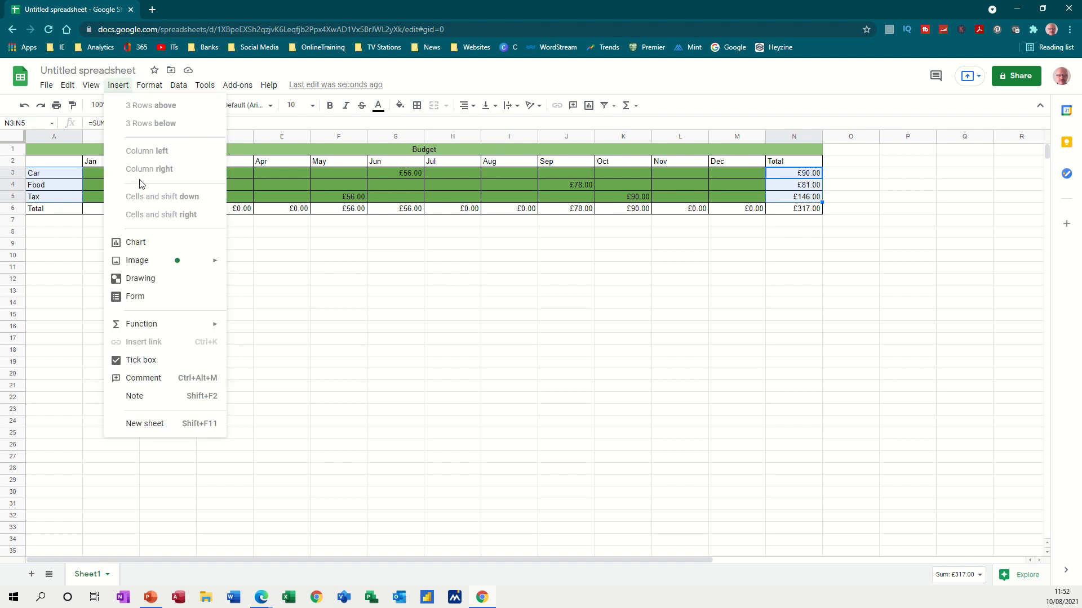
{"action": "left_click", "coordinate": [129, 240]}
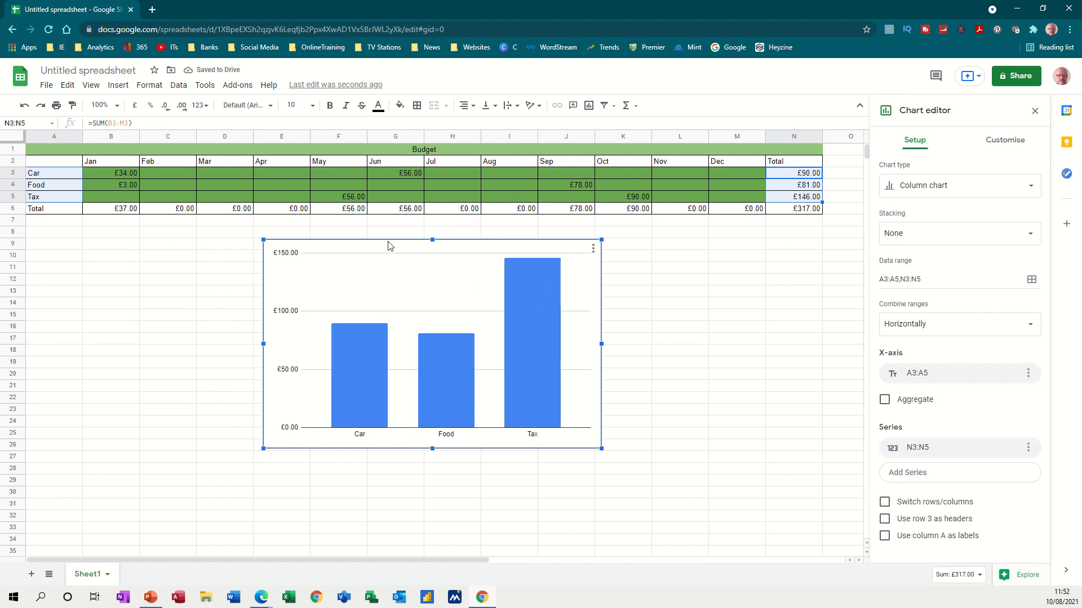
{"action": "left_click_drag", "start_coordinate": [388, 247], "coordinate": [180, 233]}
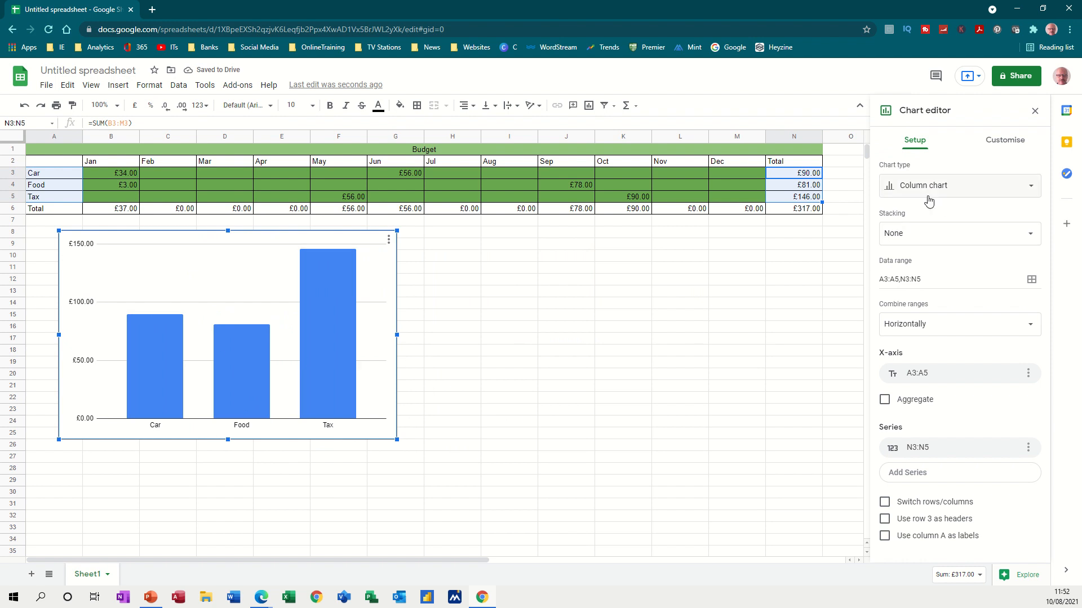
{"action": "left_click", "coordinate": [960, 192]}
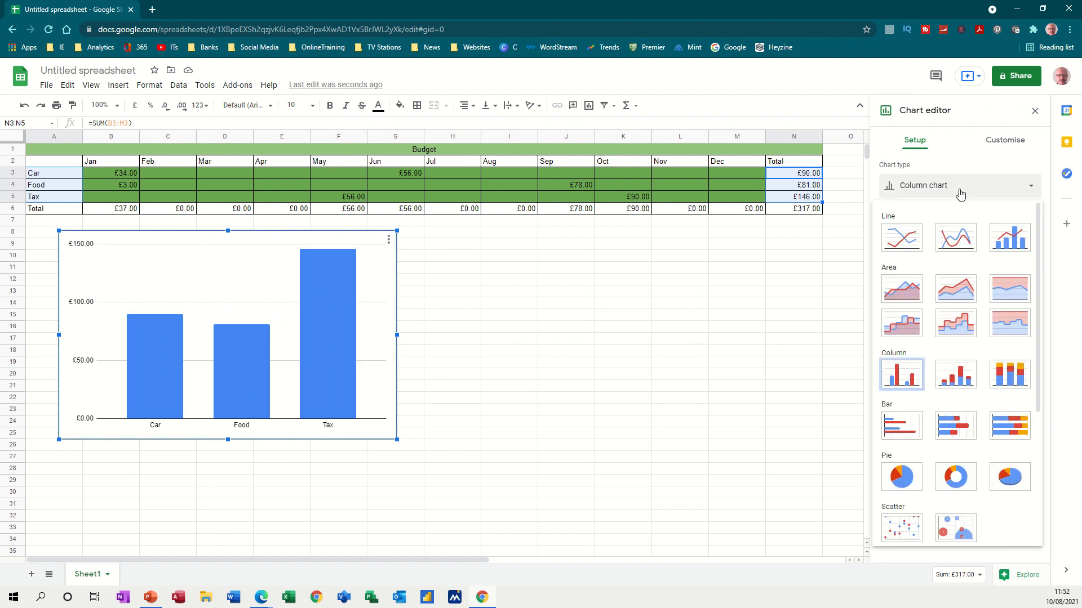
{"action": "left_click", "coordinate": [960, 194]}
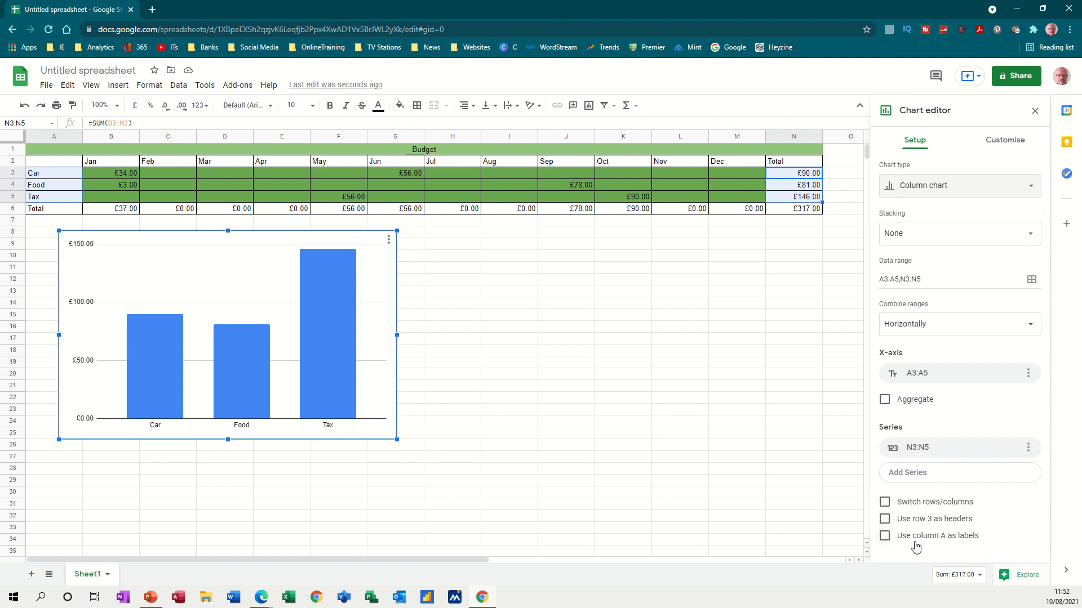
- Set the column chart's background colour to a golden yellow in its chart style settings
{"action": "double_click", "coordinate": [334, 338]}
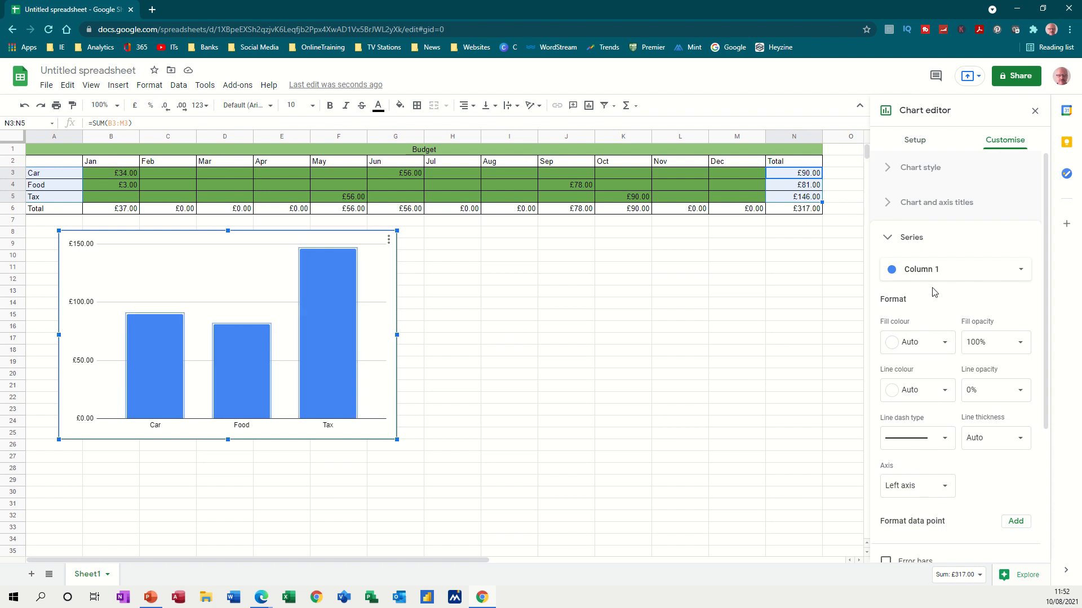
{"action": "left_click", "coordinate": [916, 176]}
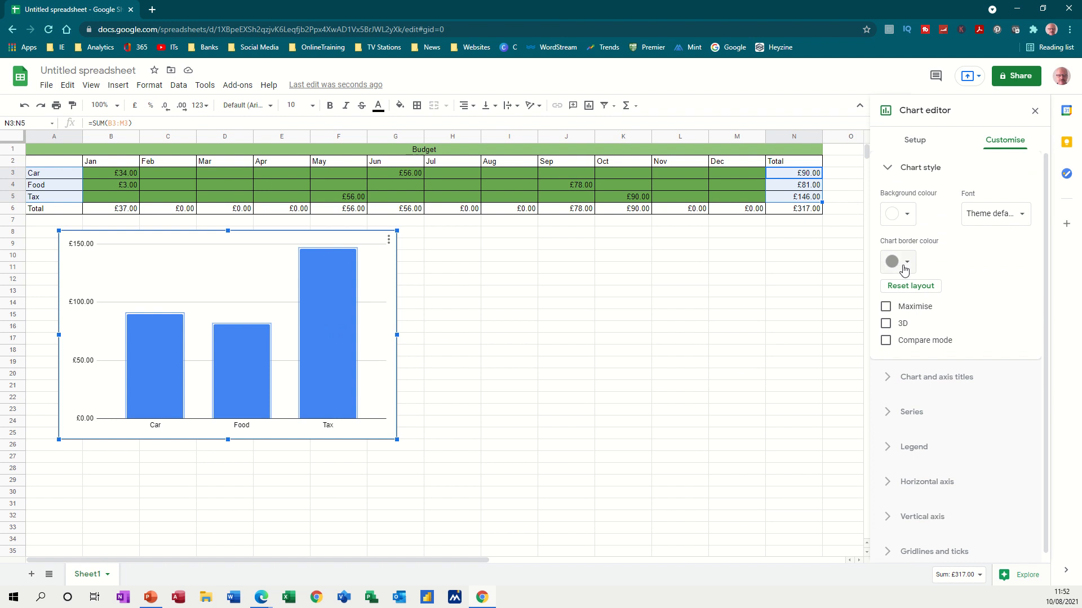
{"action": "left_click", "coordinate": [908, 215]}
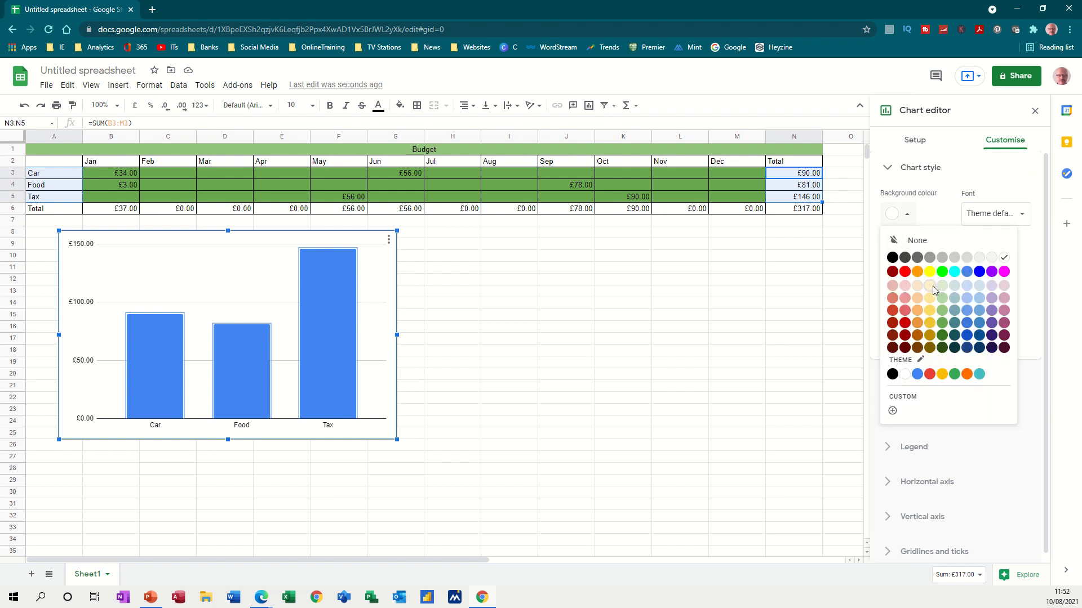
{"action": "left_click", "coordinate": [929, 326]}
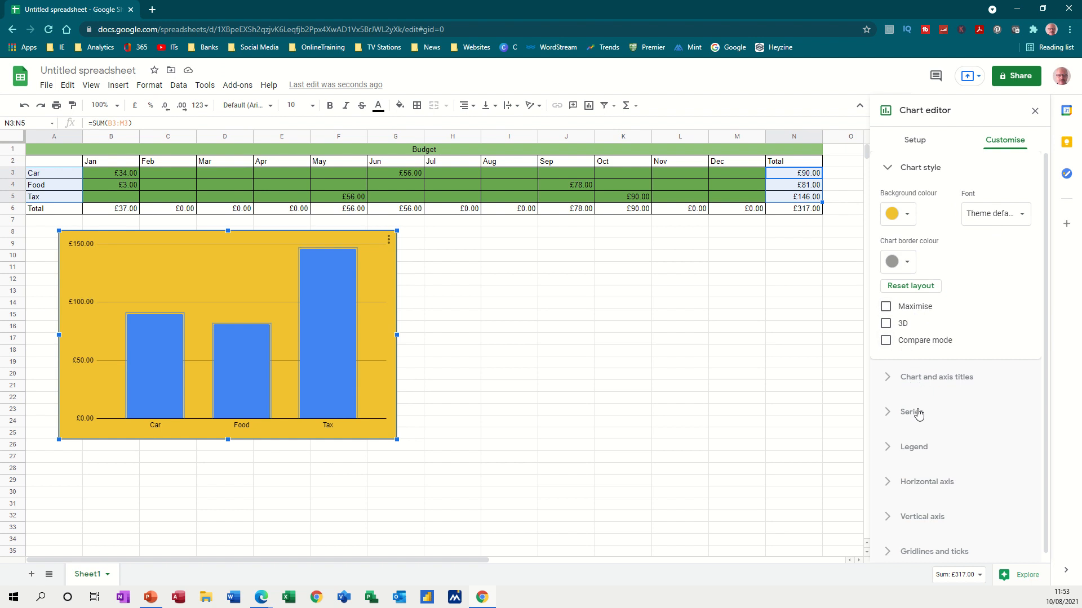
- Give the column chart the title "Budget" in its chart and axis title settings
{"action": "left_click", "coordinate": [914, 385]}
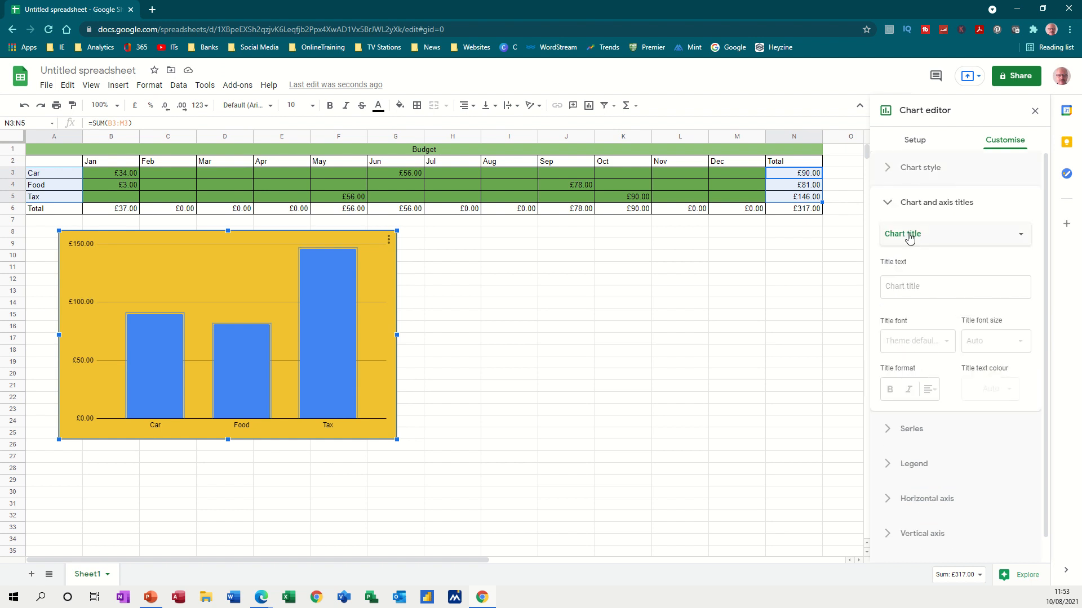
{"action": "left_click", "coordinate": [938, 240]}
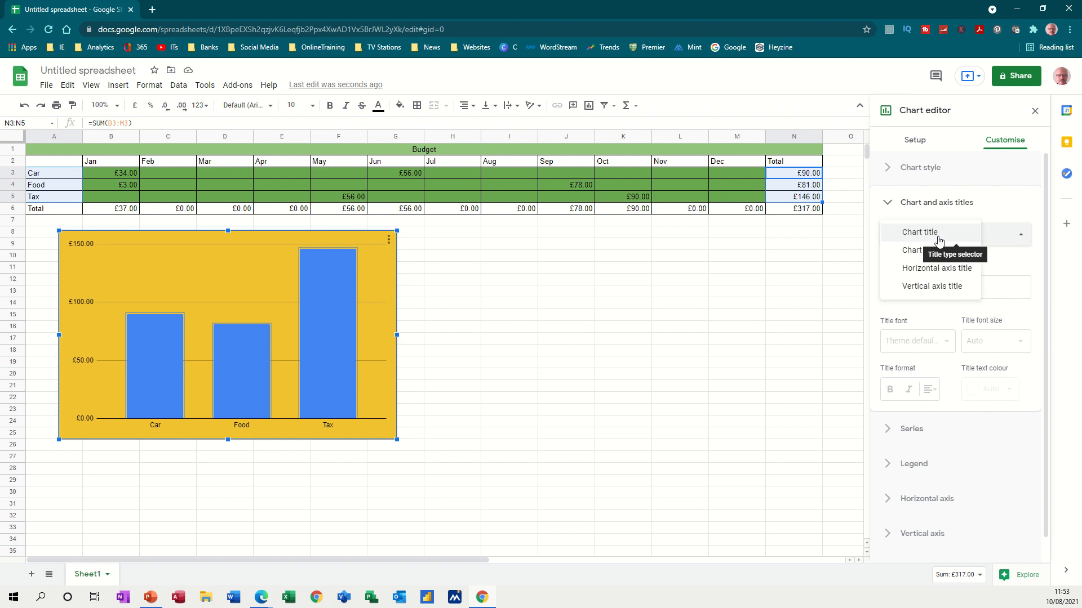
{"action": "left_click", "coordinate": [912, 235]}
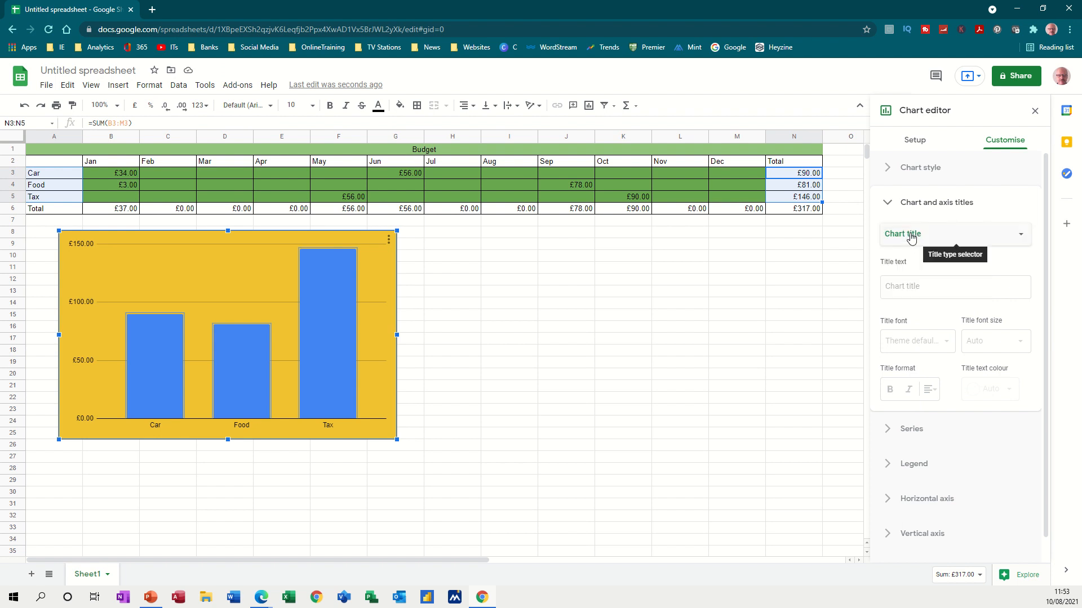
{"action": "left_click", "coordinate": [925, 235]}
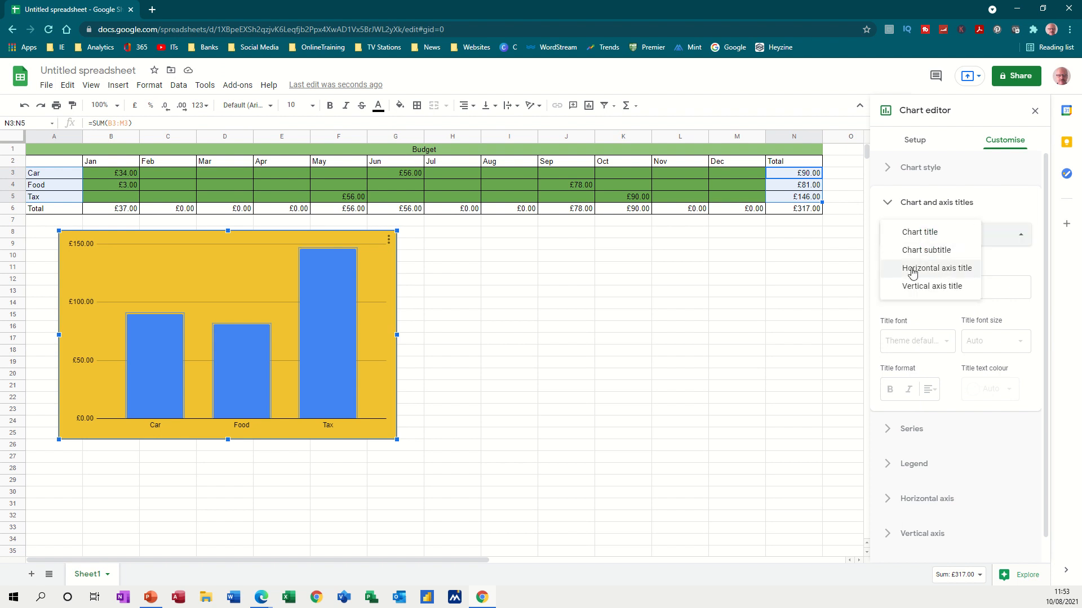
{"action": "left_click", "coordinate": [899, 326]}
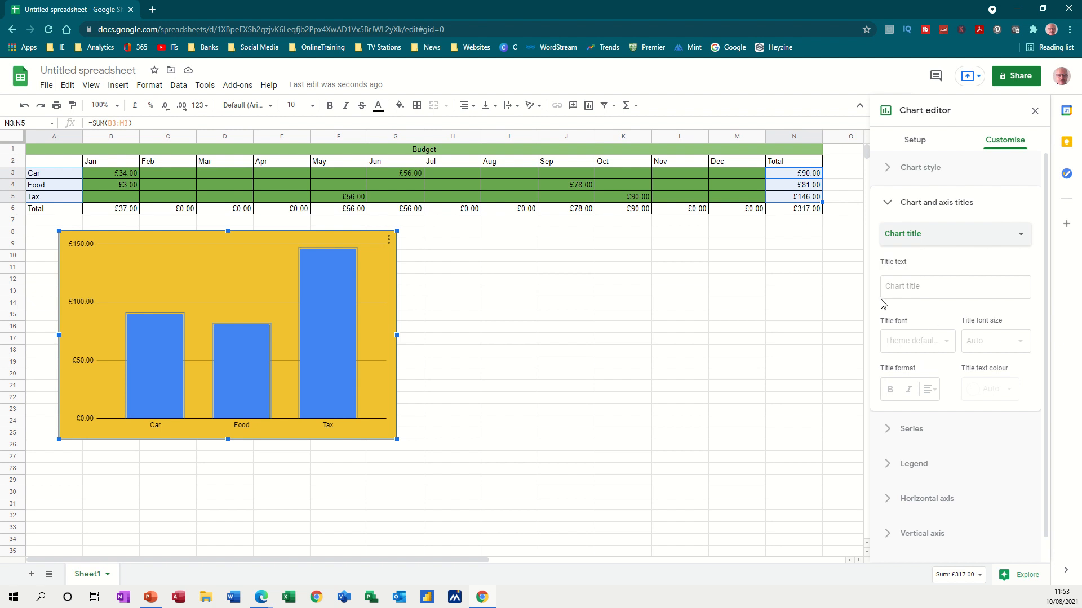
{"action": "left_click", "coordinate": [924, 285]}
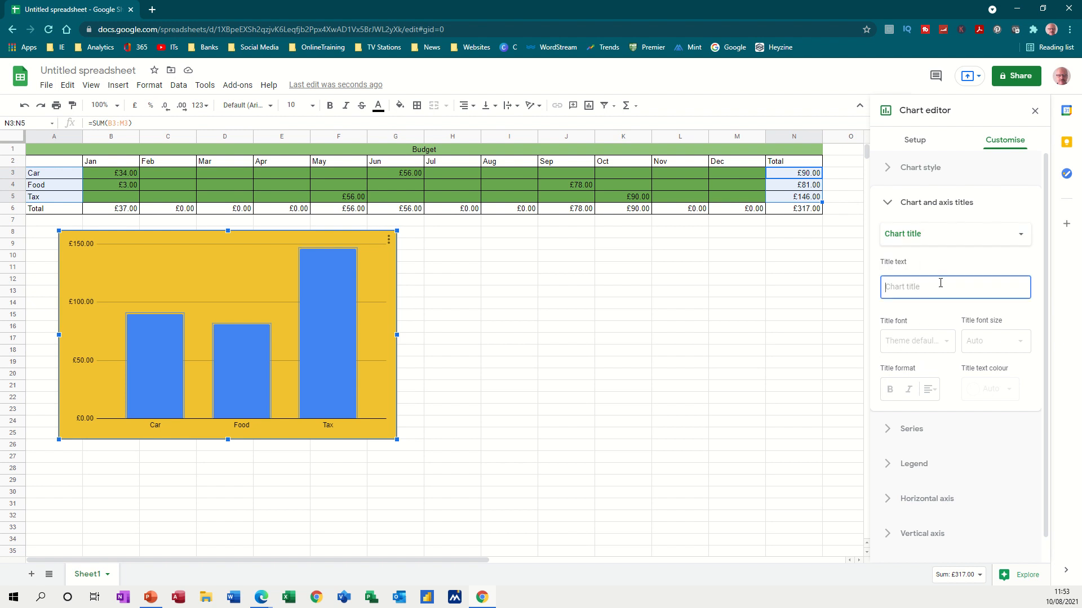
{"action": "type", "text": "Budget"}
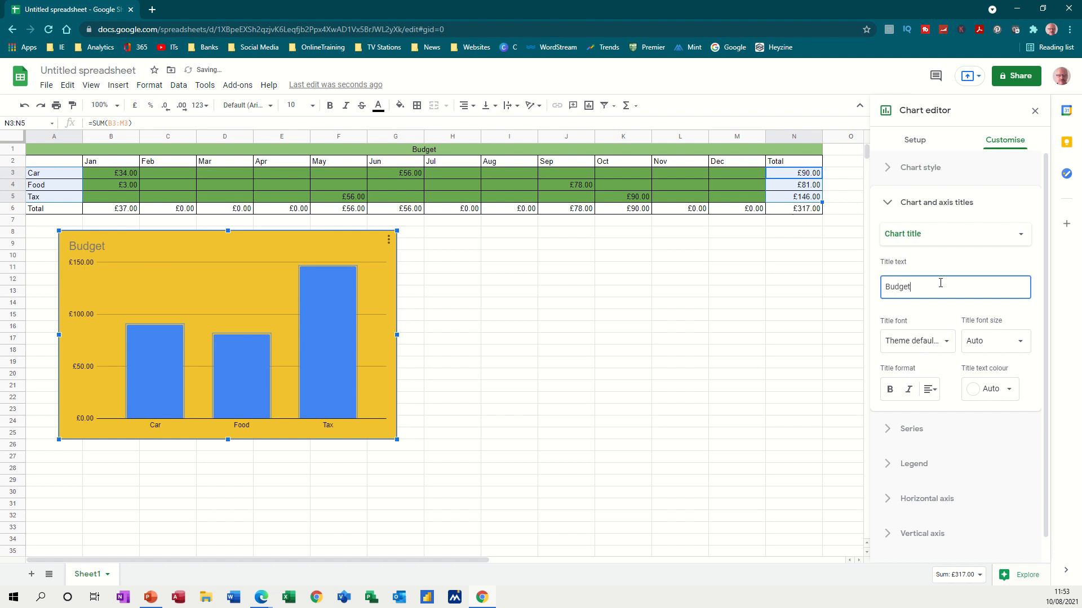
{"action": "left_click", "coordinate": [925, 321]}
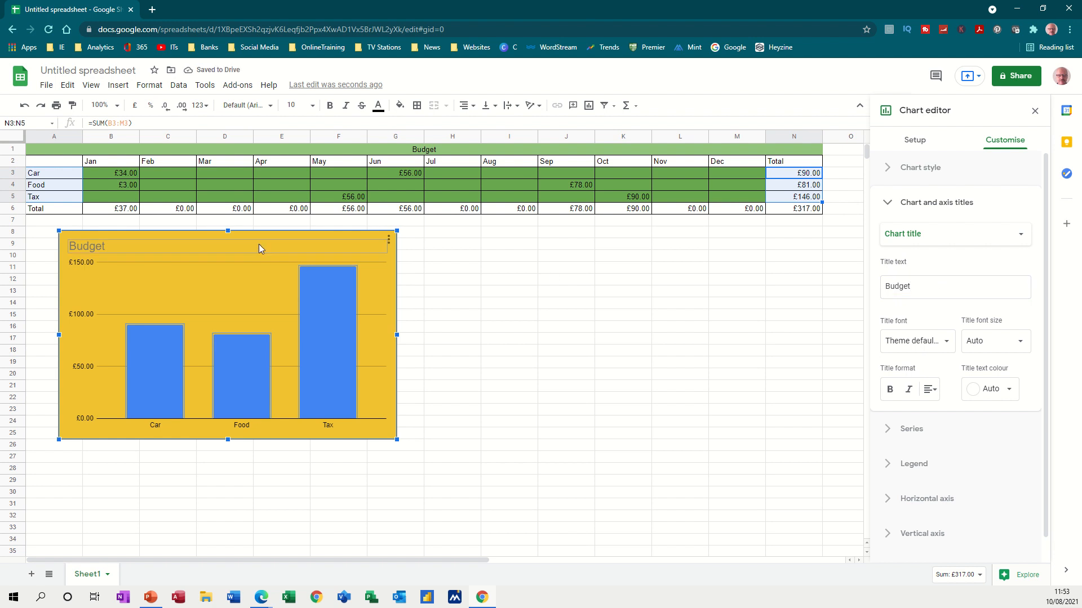
- Centre the Budget title horizontally above the chart's columns
{"action": "left_click", "coordinate": [90, 243]}
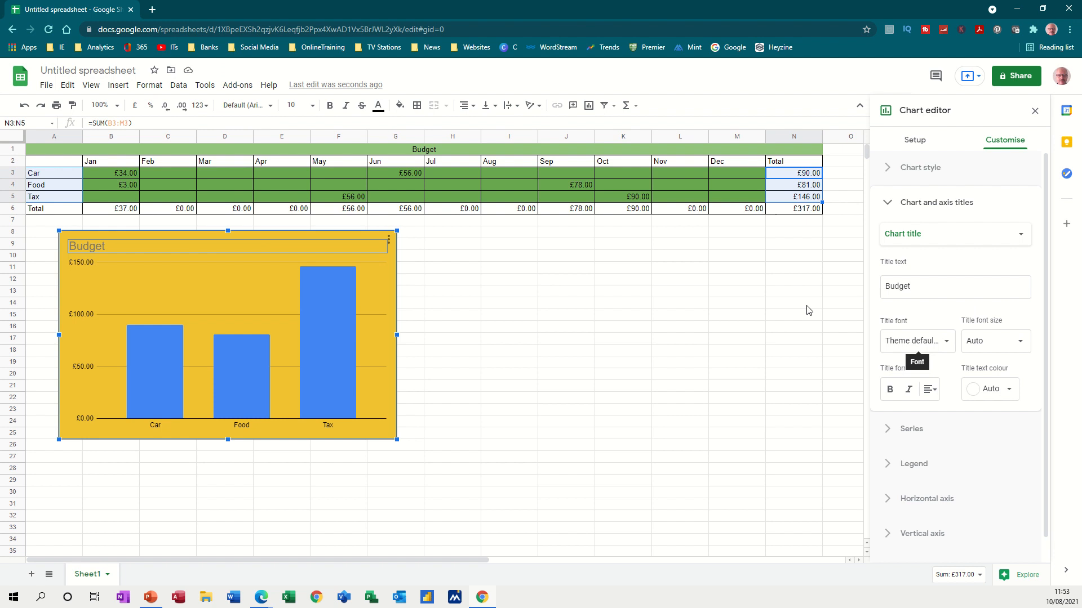
{"action": "left_click", "coordinate": [930, 389]}
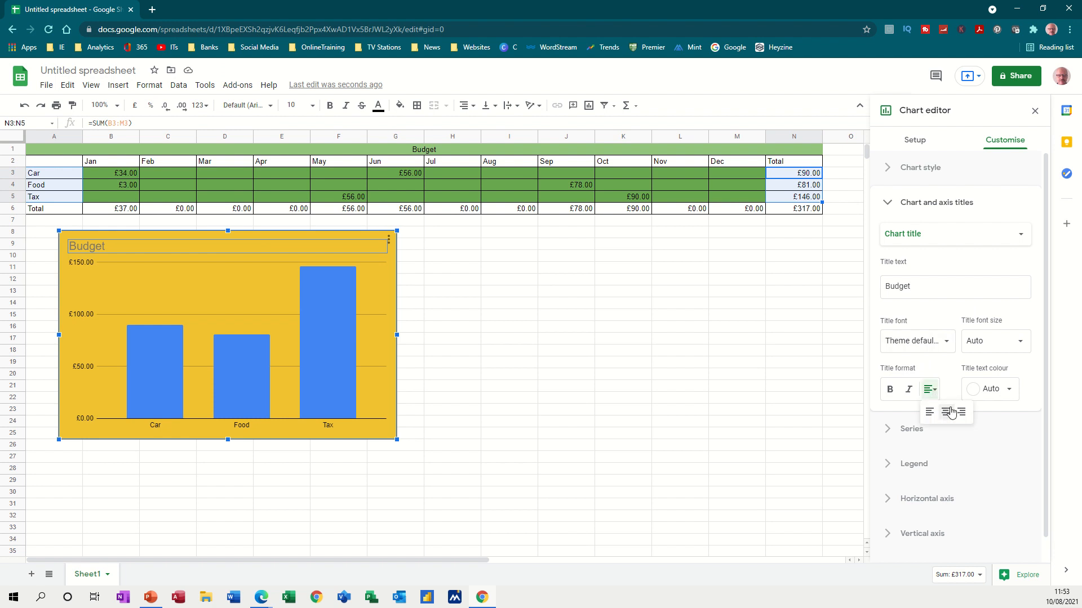
{"action": "left_click", "coordinate": [946, 412]}
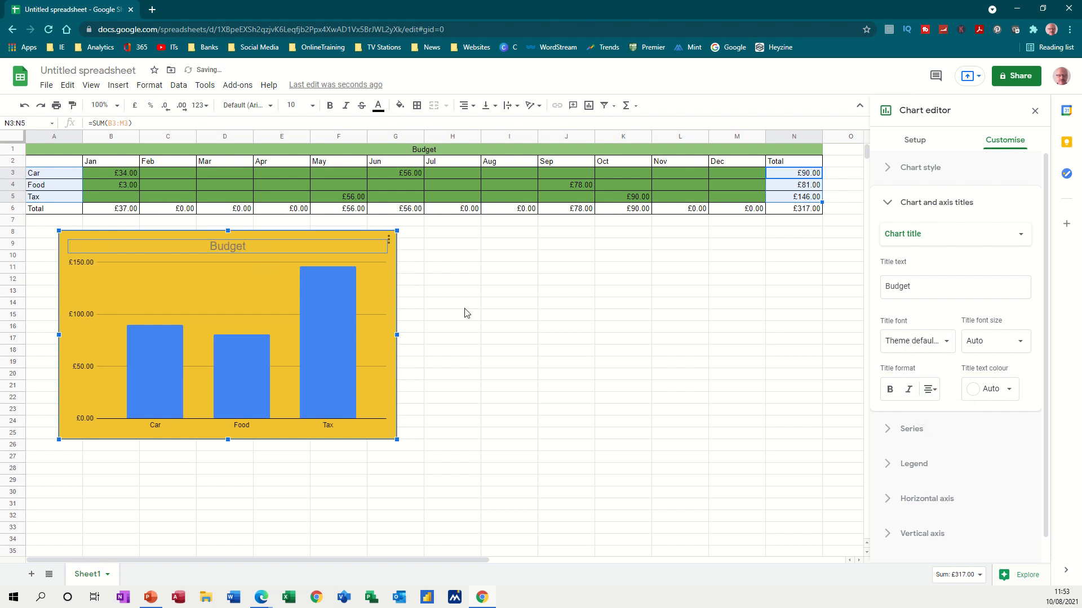
- Change the series fill colour to bright red and turn on data labels for the columns
{"action": "scroll", "coordinate": [950, 401], "scroll_direction": "down", "scroll_amount": 1}
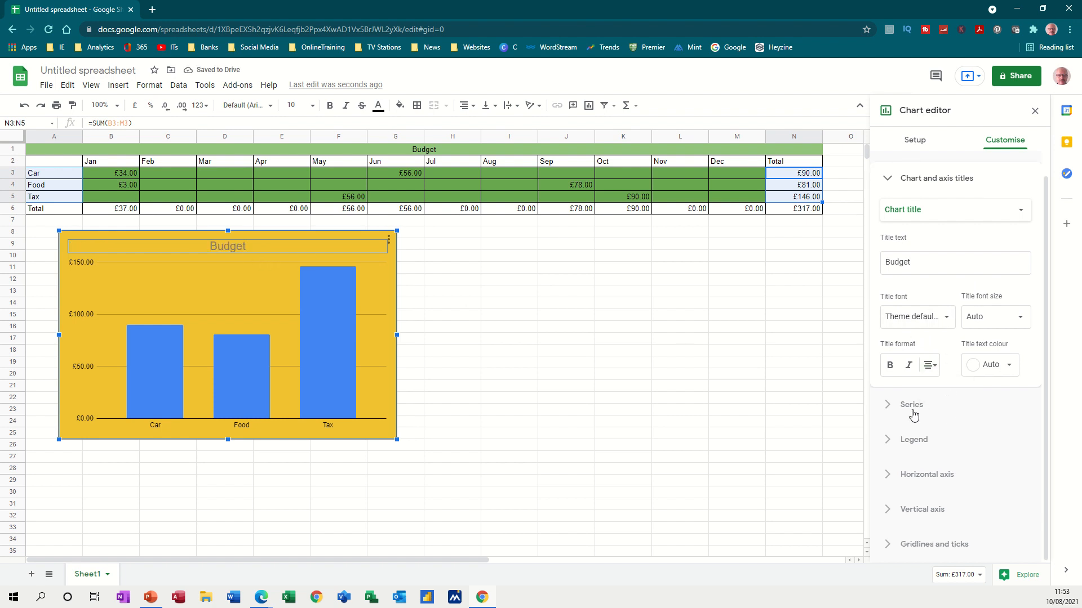
{"action": "left_click", "coordinate": [899, 414]}
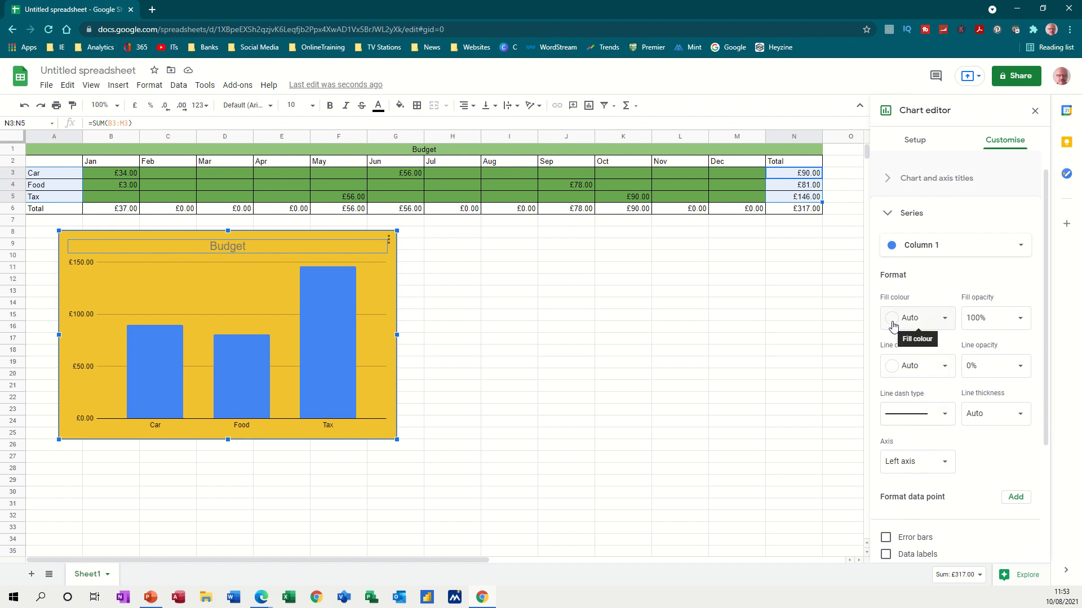
{"action": "left_click", "coordinate": [945, 321]}
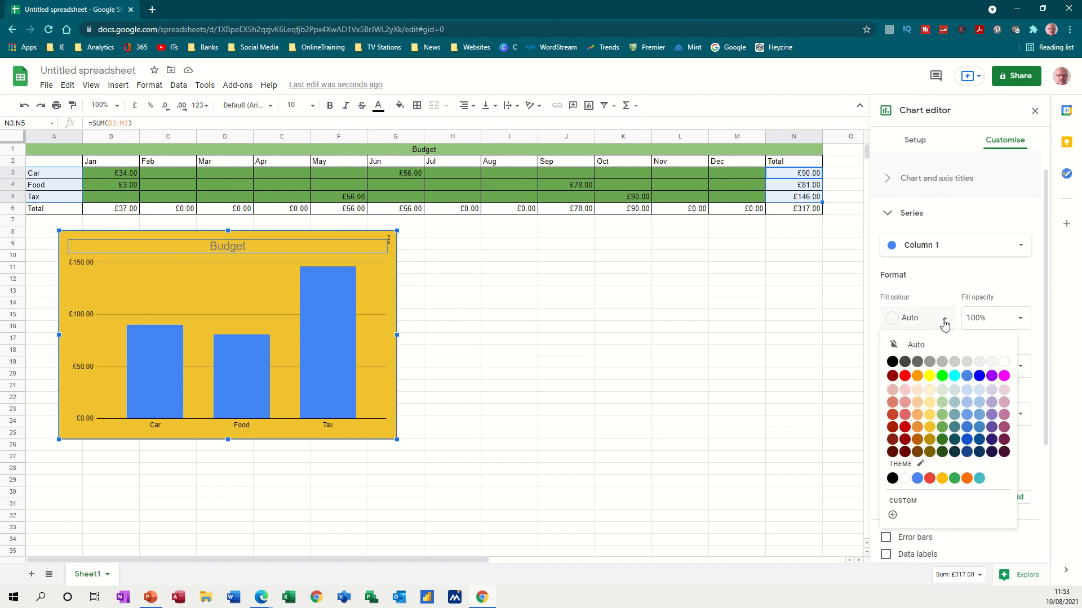
{"action": "left_click", "coordinate": [905, 377]}
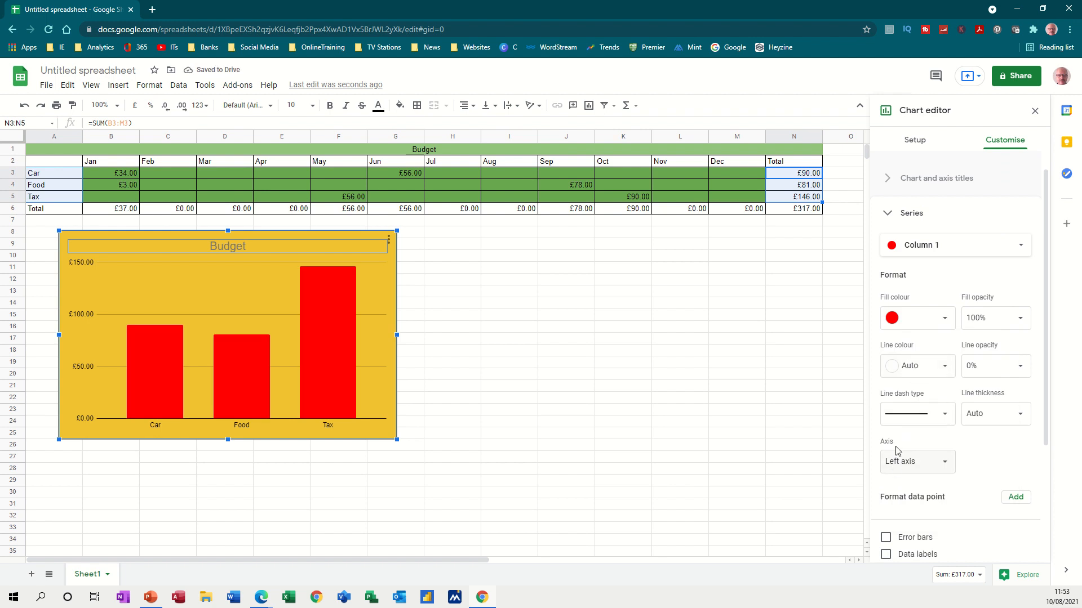
{"action": "scroll", "coordinate": [922, 472], "scroll_direction": "down", "scroll_amount": 2}
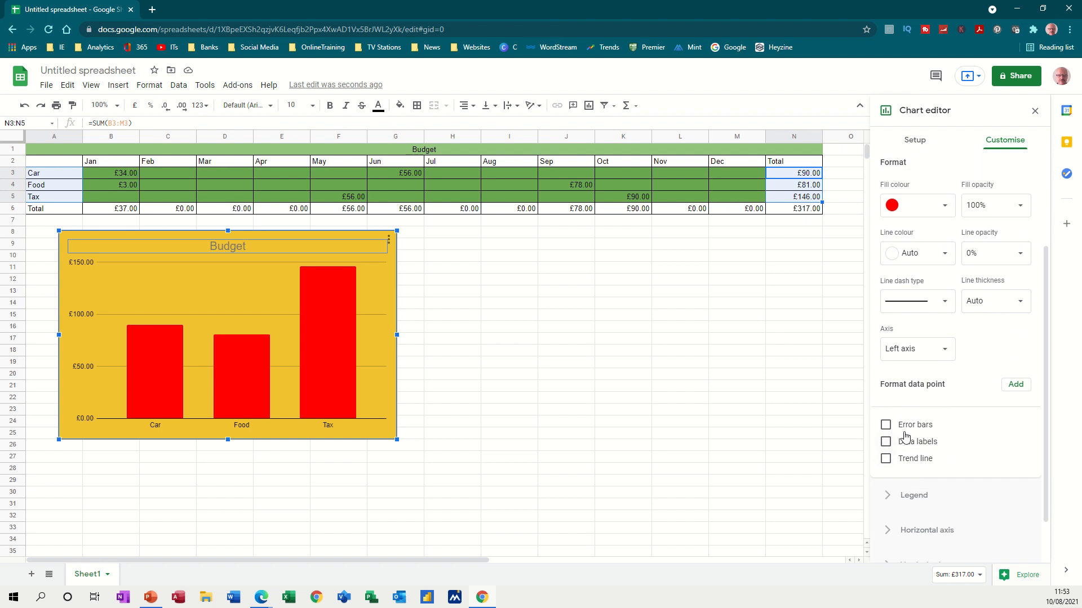
{"action": "left_click", "coordinate": [887, 444]}
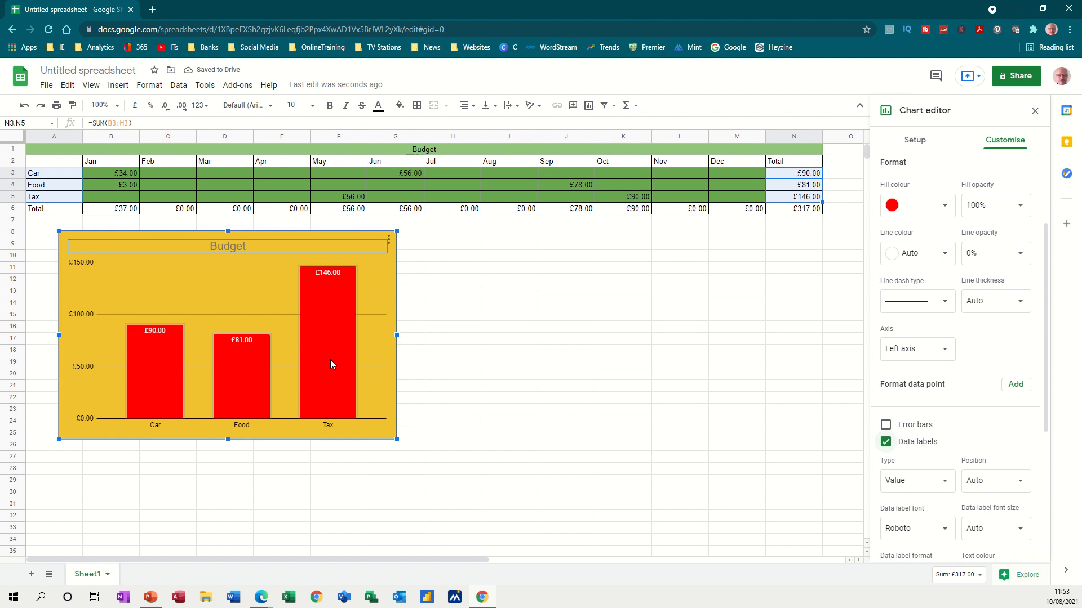
- Examine the series formatting options, including the data label type, position, font and number format settings
{"action": "scroll", "coordinate": [941, 451], "scroll_direction": "down", "scroll_amount": 3}
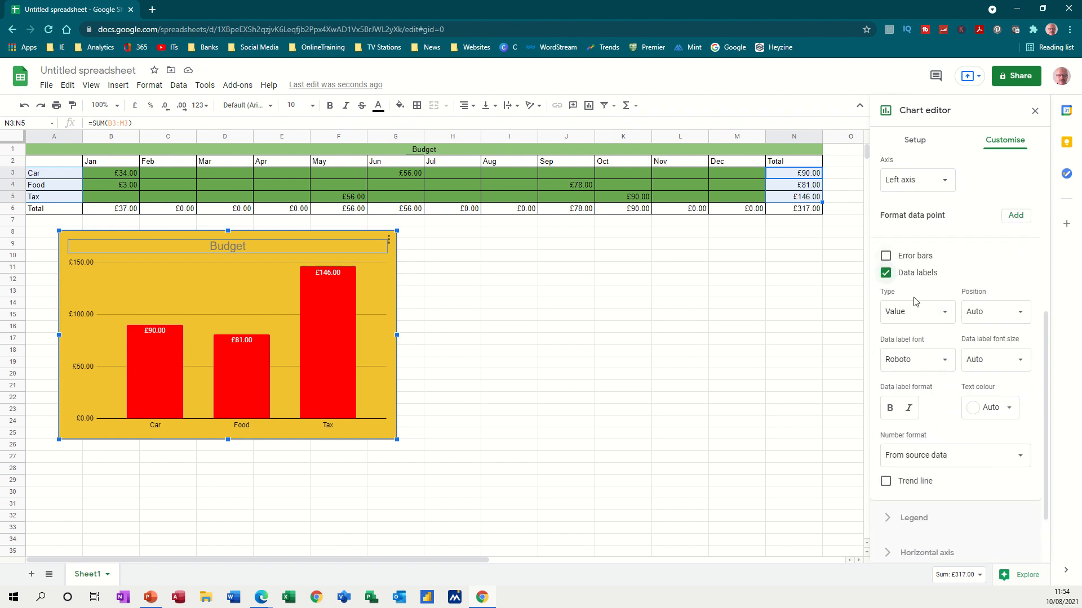
{"action": "scroll", "coordinate": [908, 495], "scroll_direction": "down", "scroll_amount": 2}
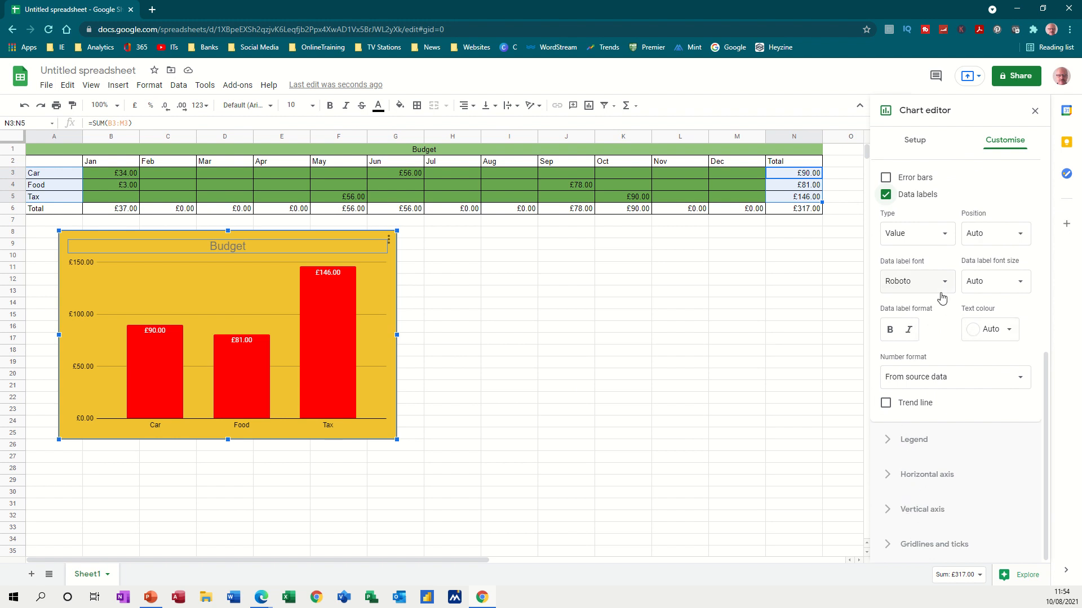
{"action": "scroll", "coordinate": [940, 303], "scroll_direction": "up", "scroll_amount": 4}
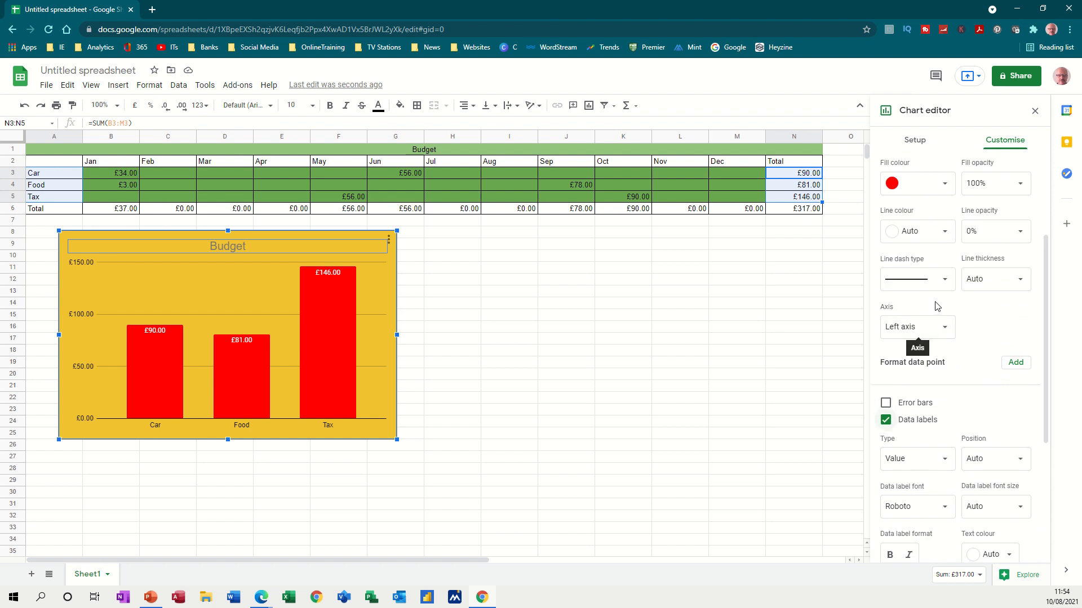
{"action": "scroll", "coordinate": [939, 303], "scroll_direction": "up", "scroll_amount": 3}
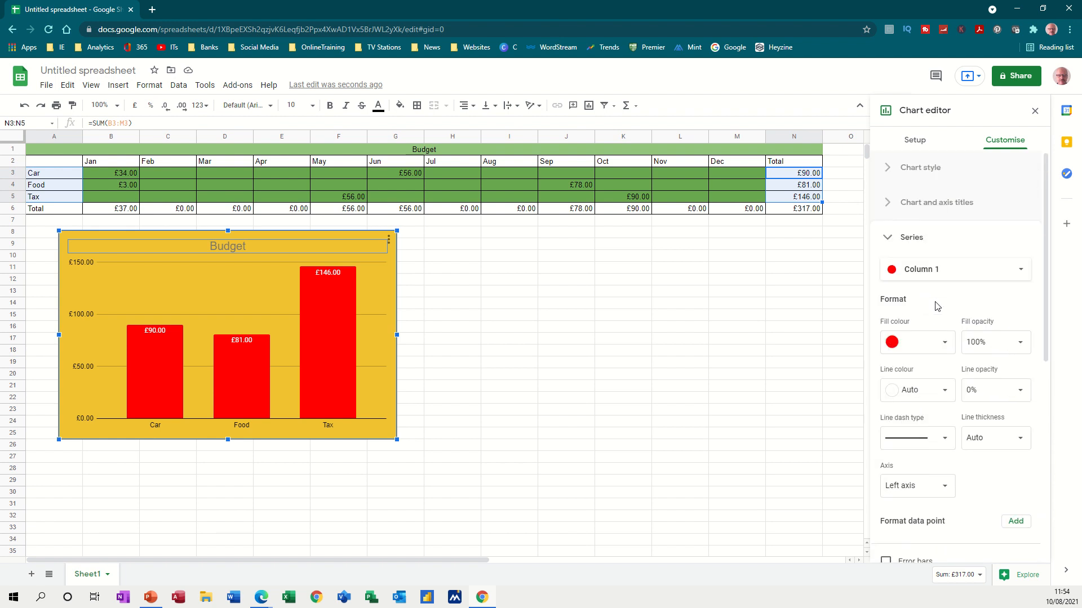
{"action": "left_click", "coordinate": [337, 351]}
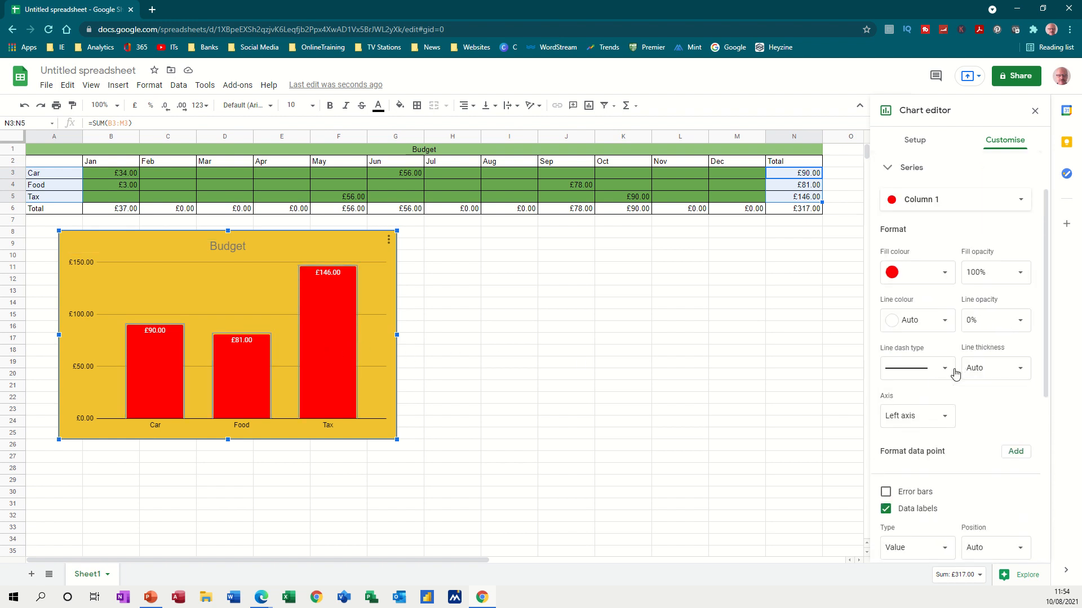
{"action": "scroll", "coordinate": [950, 382], "scroll_direction": "down", "scroll_amount": 3}
{"action": "scroll", "coordinate": [950, 387], "scroll_direction": "down", "scroll_amount": 3}
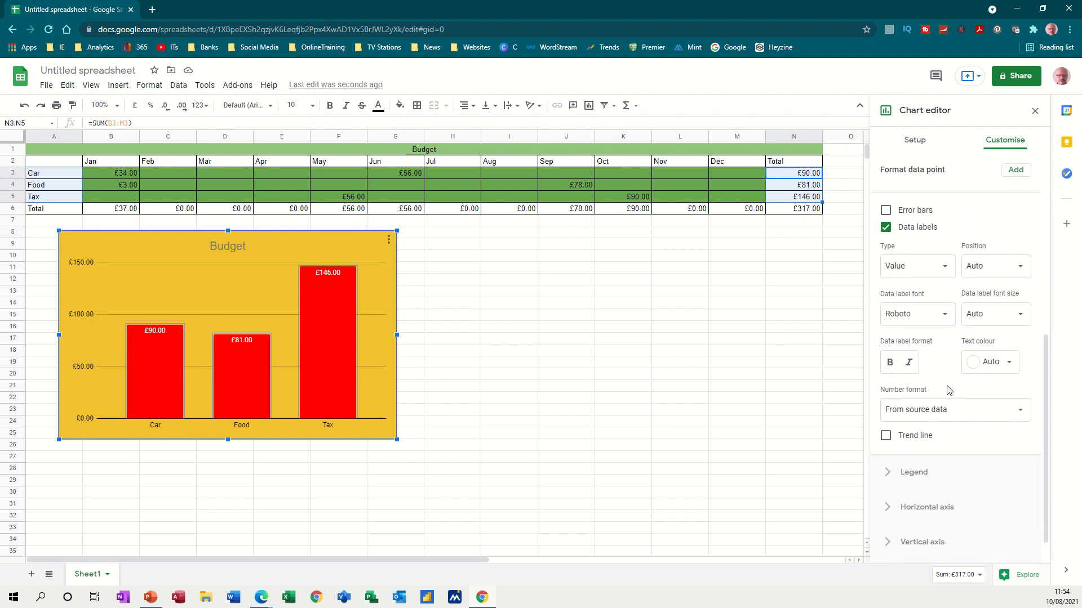
{"action": "scroll", "coordinate": [941, 394], "scroll_direction": "up", "scroll_amount": 4}
{"action": "scroll", "coordinate": [944, 377], "scroll_direction": "up", "scroll_amount": 3}
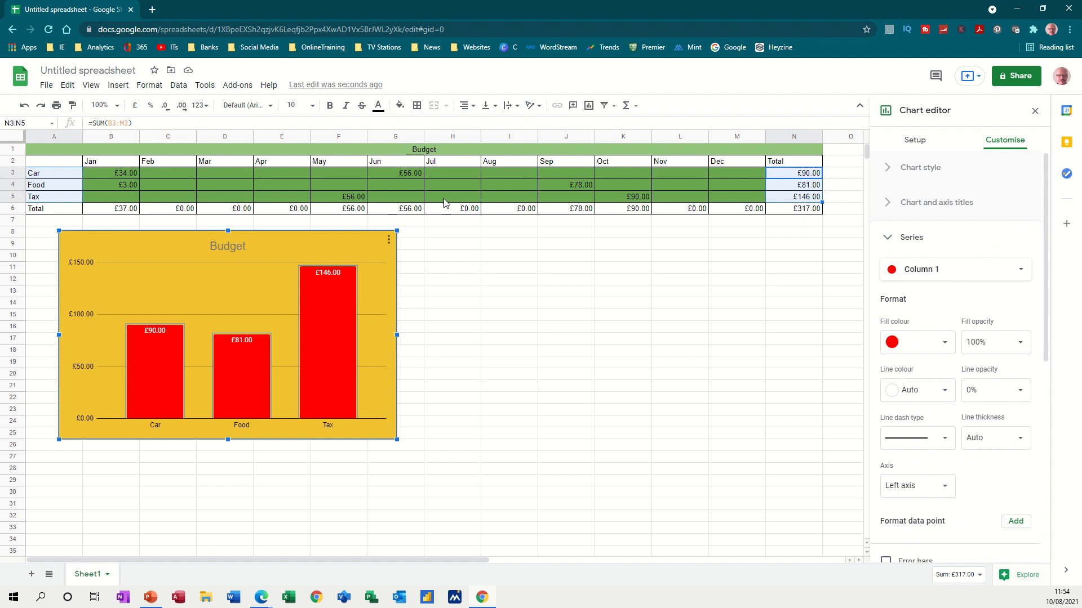
- Enter 567 as the Food expense for June in cell G4
{"action": "left_click", "coordinate": [396, 187]}
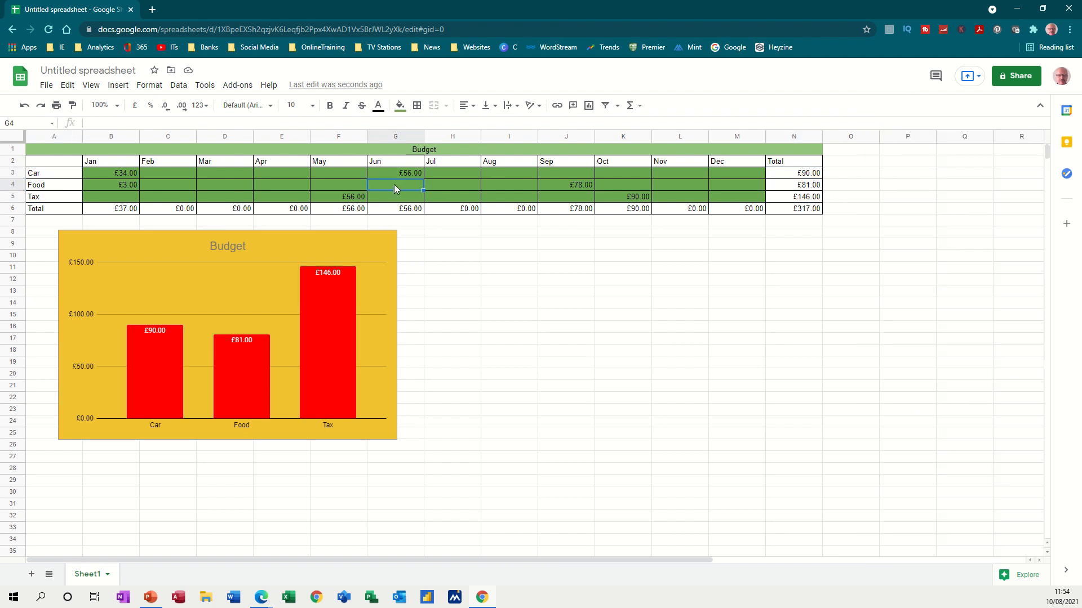
{"action": "type", "text": "567"}
{"action": "left_click", "coordinate": [451, 202]}
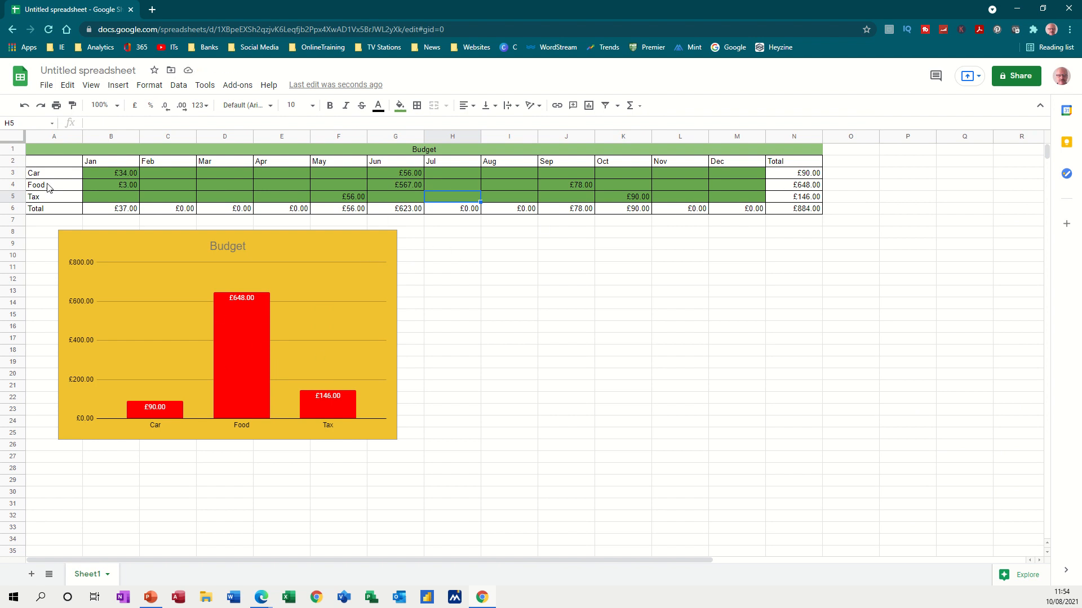
{"action": "left_click", "coordinate": [501, 294]}
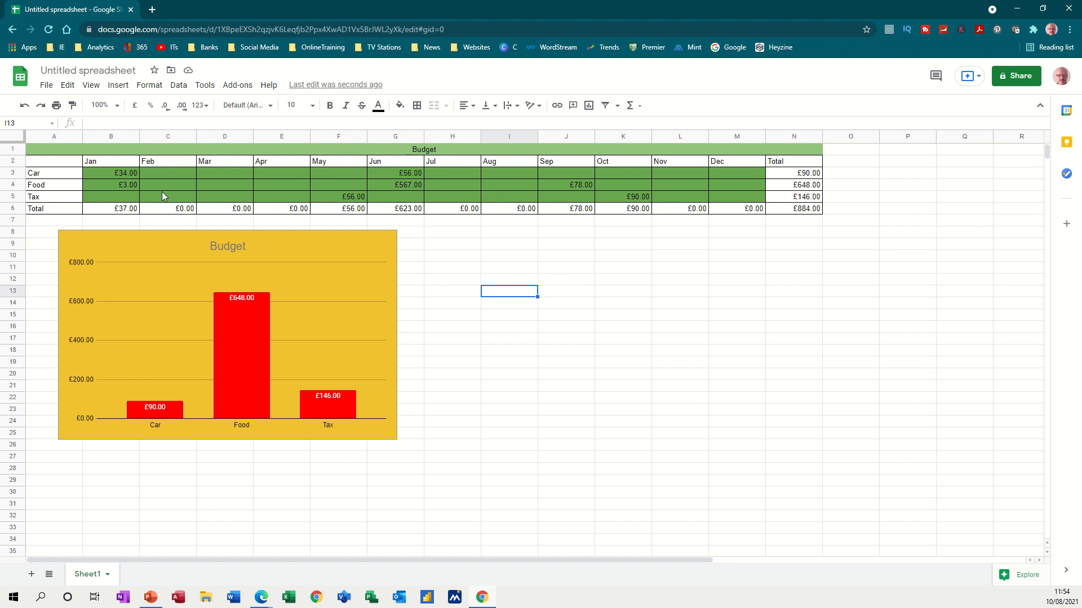
- Insert a column chart of the monthly category amounts in A2:M5 and place it directly beside the Budget chart
{"action": "left_click_drag", "start_coordinate": [50, 164], "coordinate": [760, 197]}
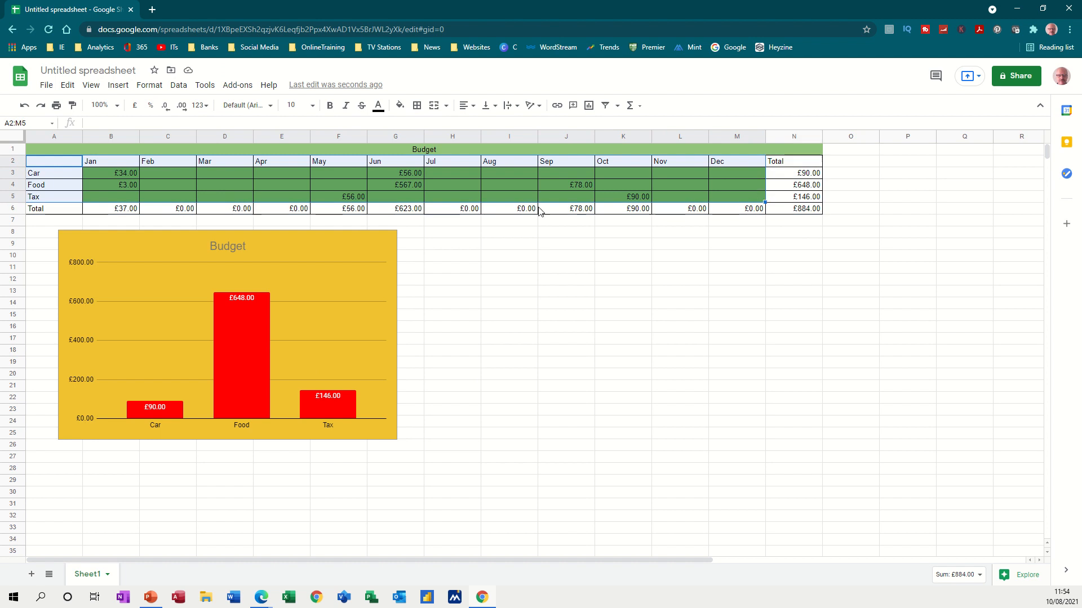
{"action": "left_click", "coordinate": [118, 85]}
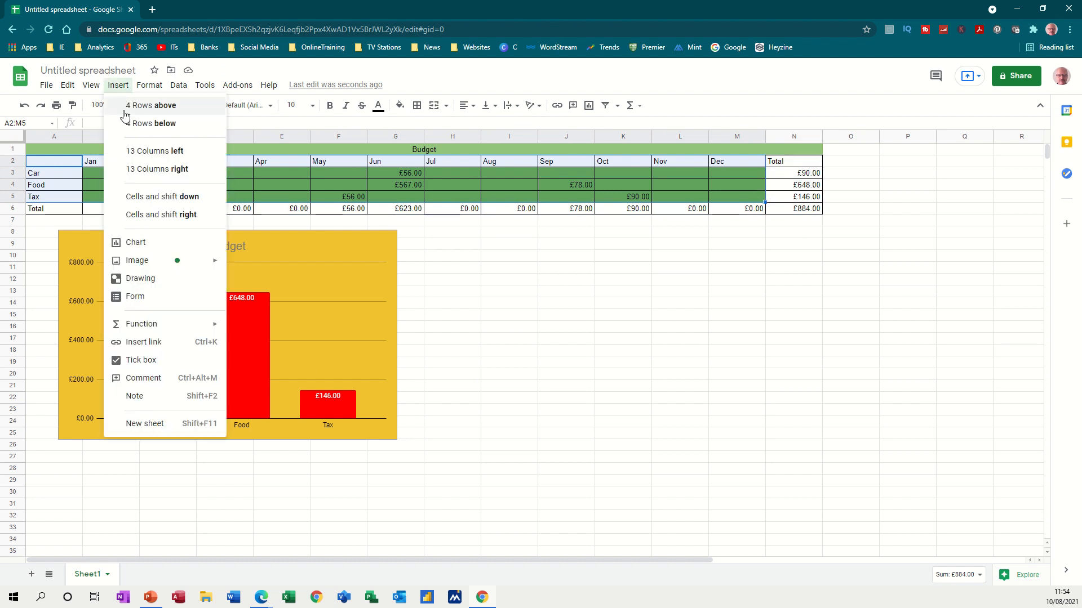
{"action": "left_click", "coordinate": [129, 245]}
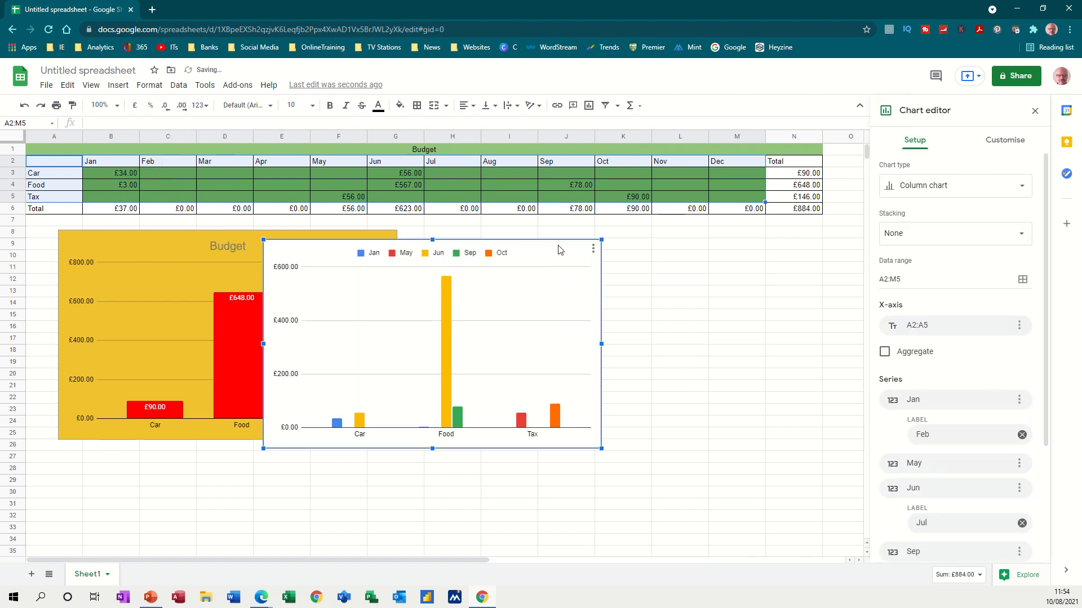
{"action": "left_click_drag", "start_coordinate": [558, 248], "coordinate": [698, 244]}
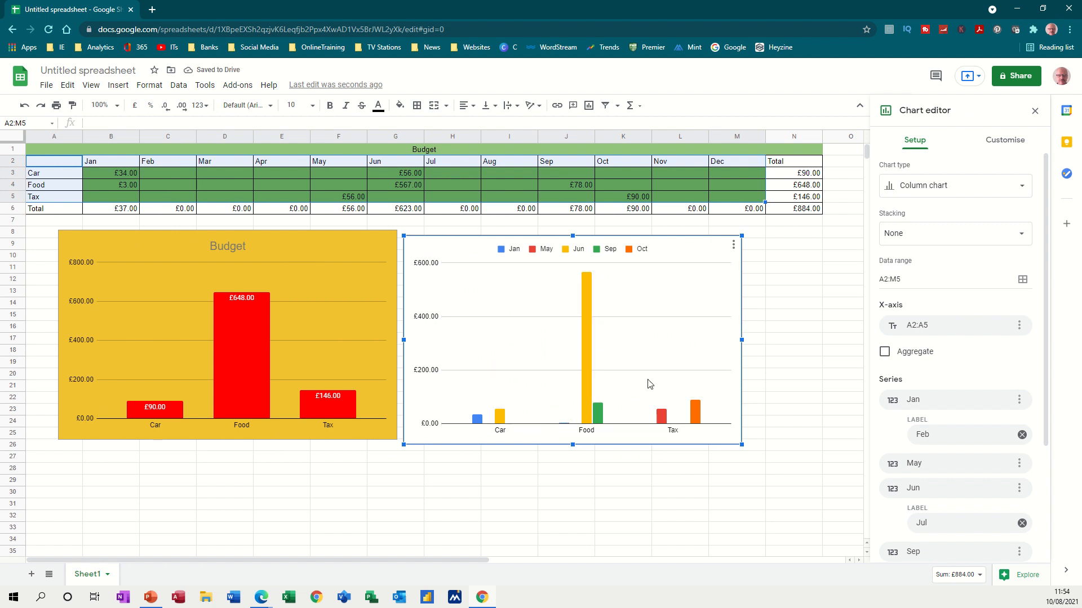
- Set the background colour of the monthly column chart to dark blue in its chart style settings
{"action": "left_click", "coordinate": [586, 359]}
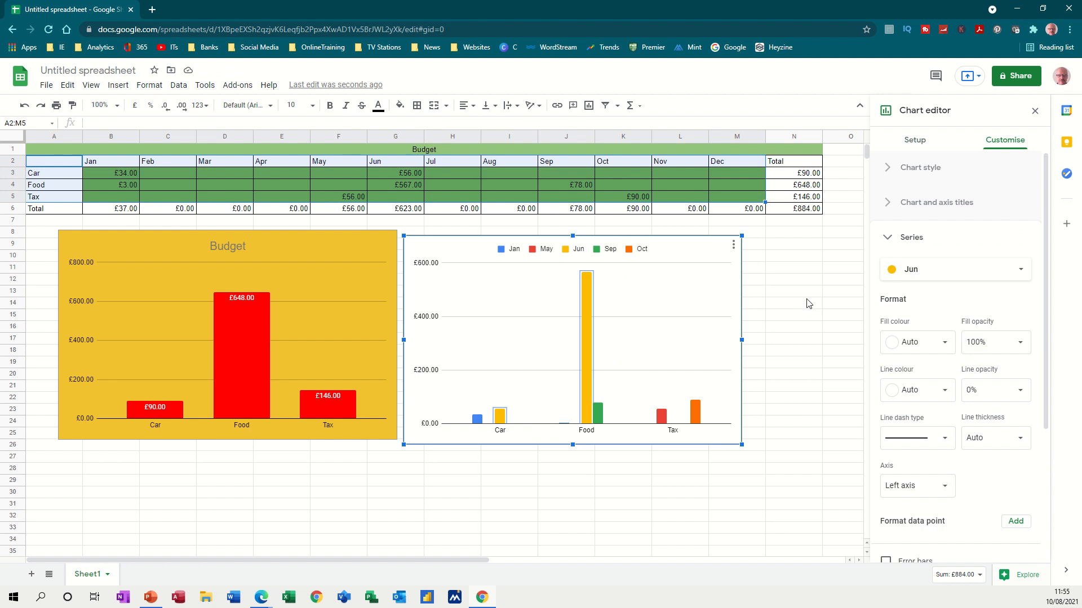
{"action": "left_click", "coordinate": [922, 204]}
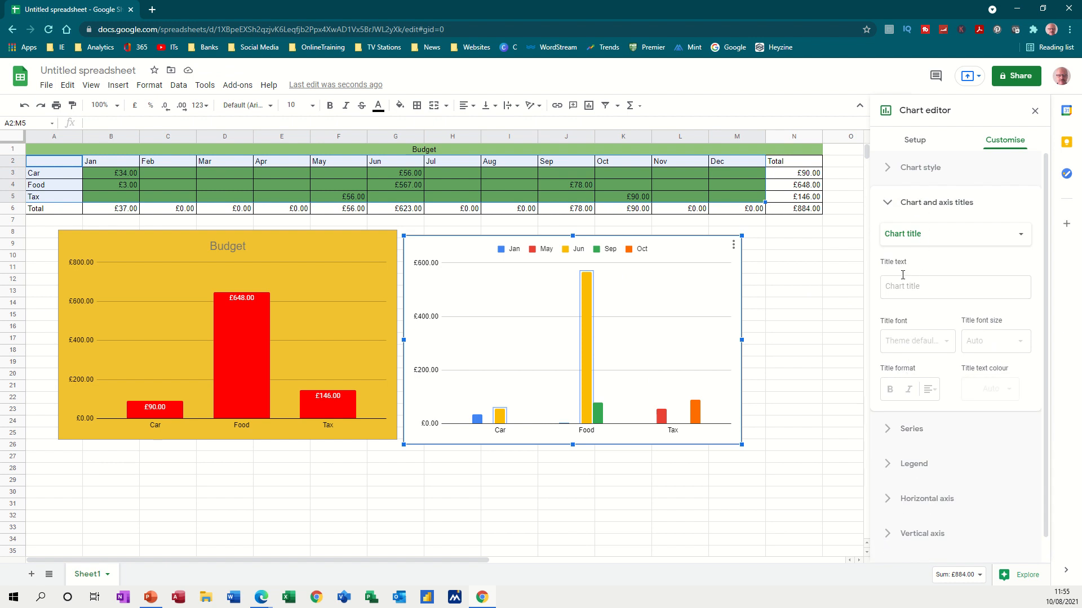
{"action": "left_click", "coordinate": [888, 203]}
{"action": "left_click", "coordinate": [890, 171]}
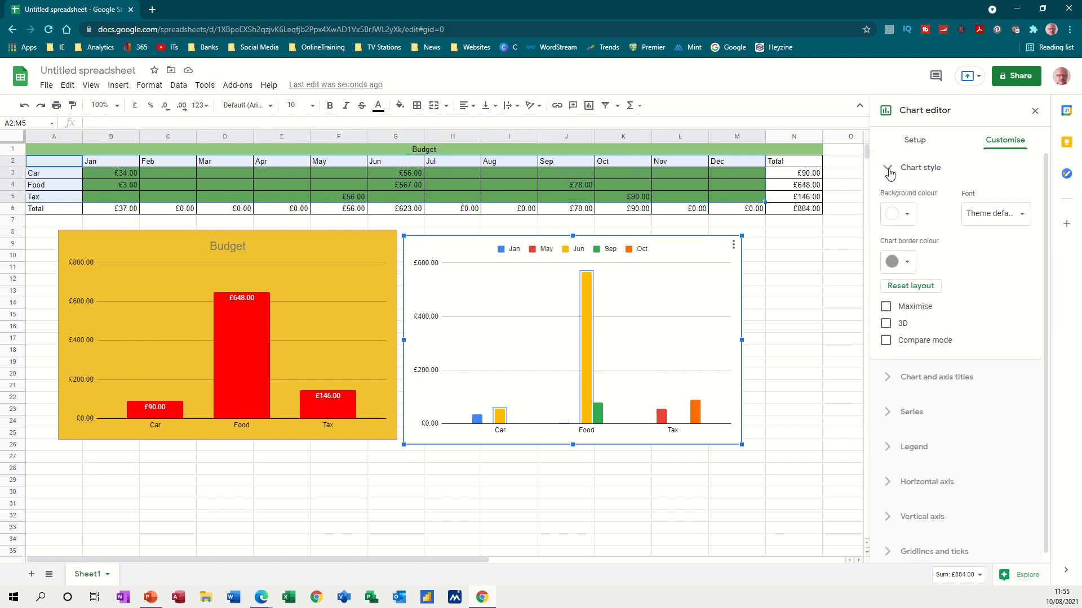
{"action": "left_click", "coordinate": [905, 214]}
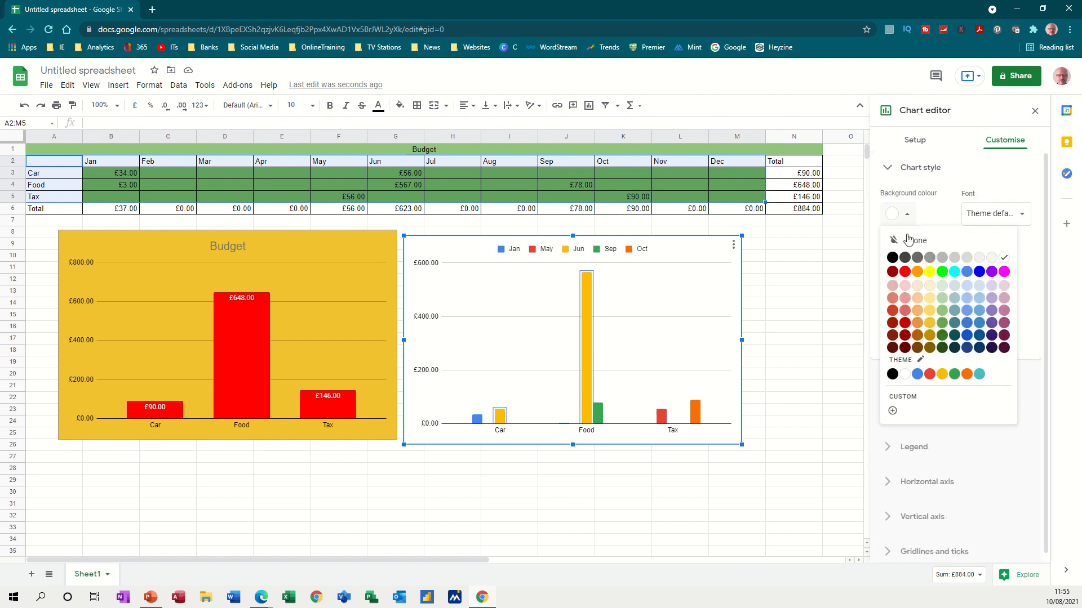
{"action": "left_click", "coordinate": [966, 272]}
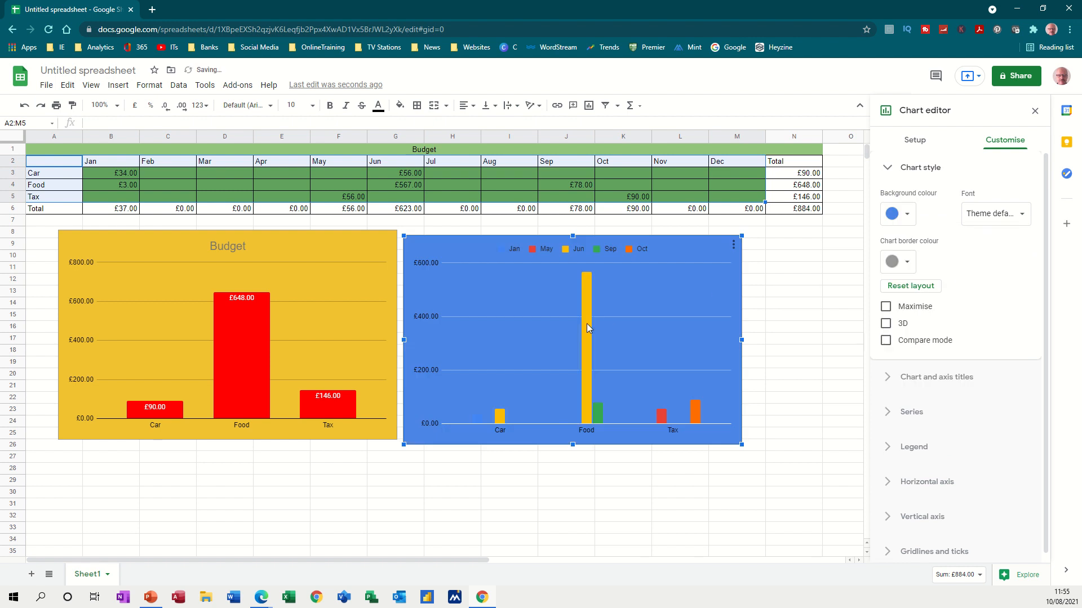
{"action": "left_click", "coordinate": [905, 214]}
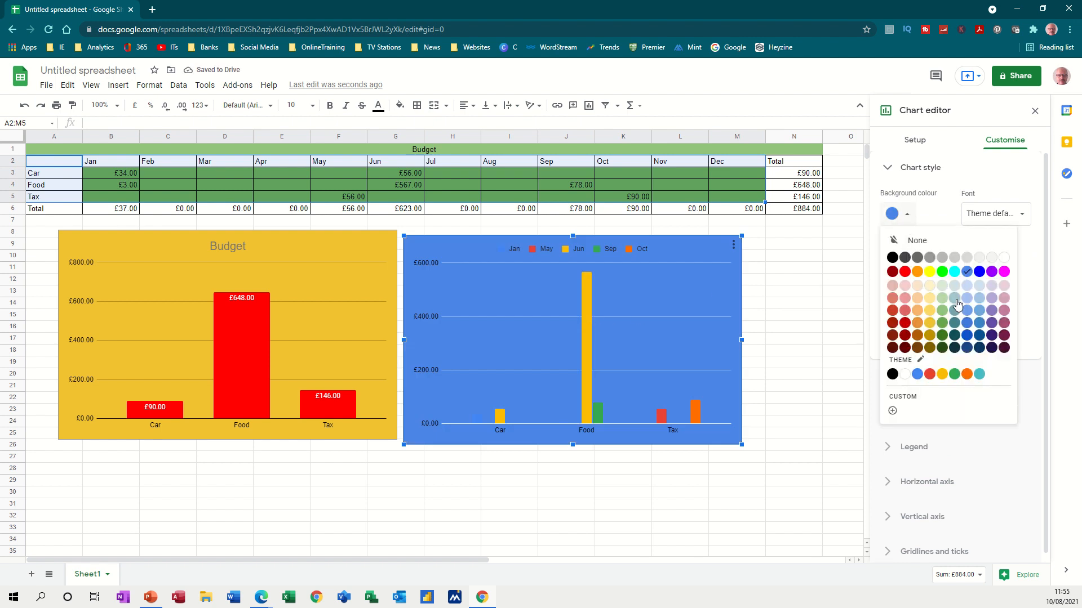
{"action": "left_click", "coordinate": [967, 336]}
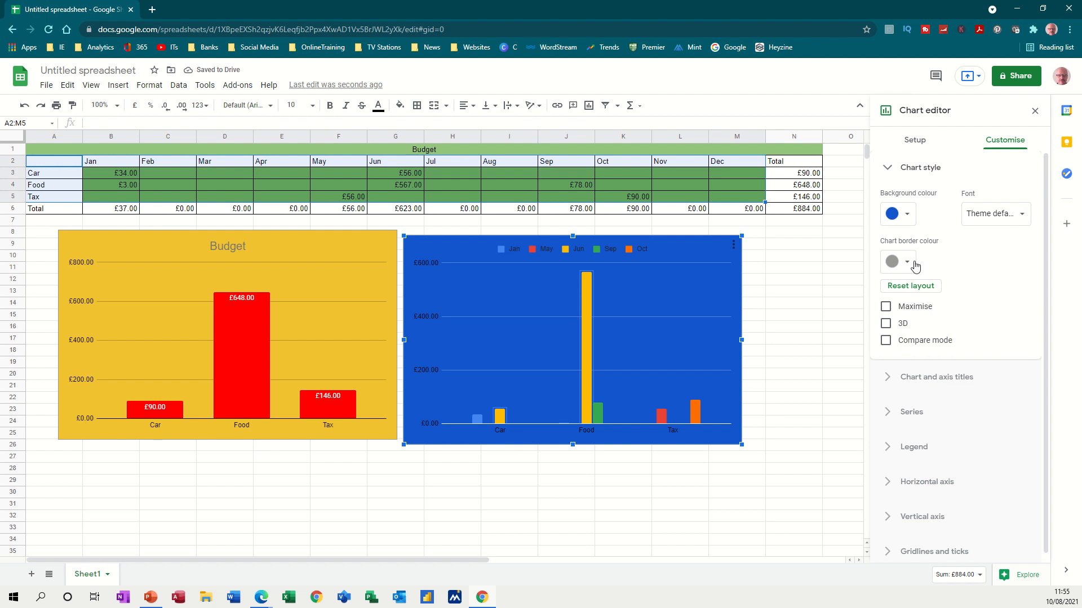
- Turn on the 3D style for the monthly chart's columns and close the chart editor
{"action": "left_click", "coordinate": [886, 325]}
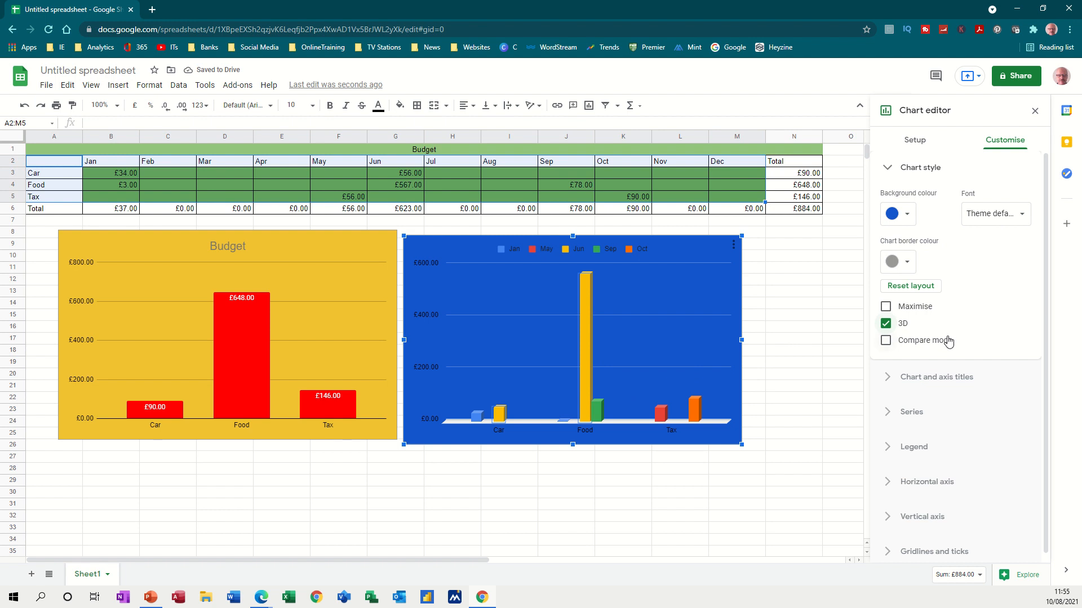
{"action": "scroll", "coordinate": [948, 336], "scroll_direction": "down", "scroll_amount": 1}
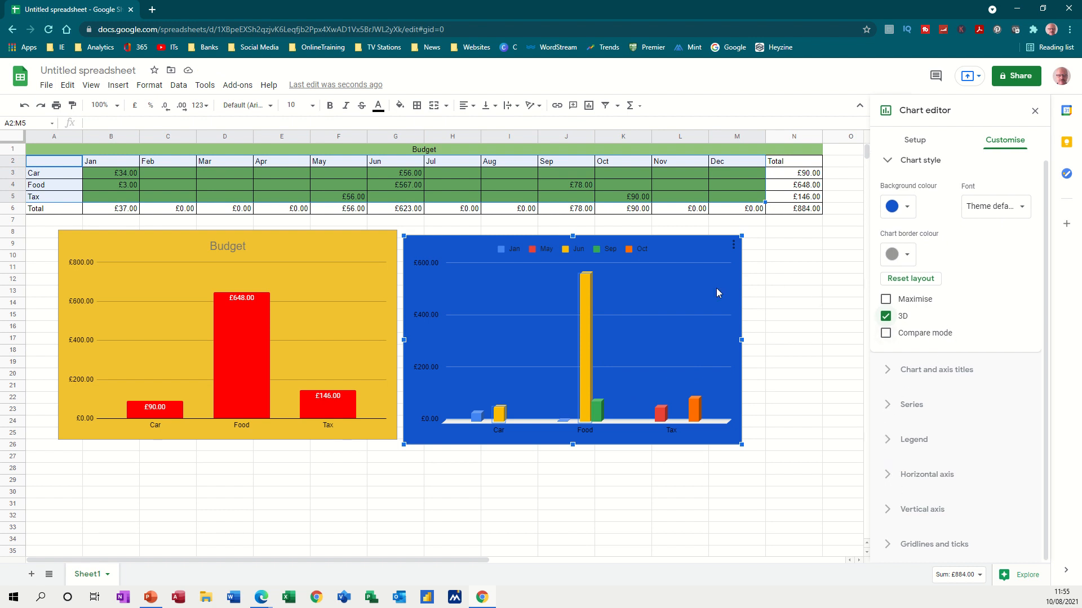
{"action": "left_click", "coordinate": [724, 274]}
{"action": "left_click", "coordinate": [732, 245]}
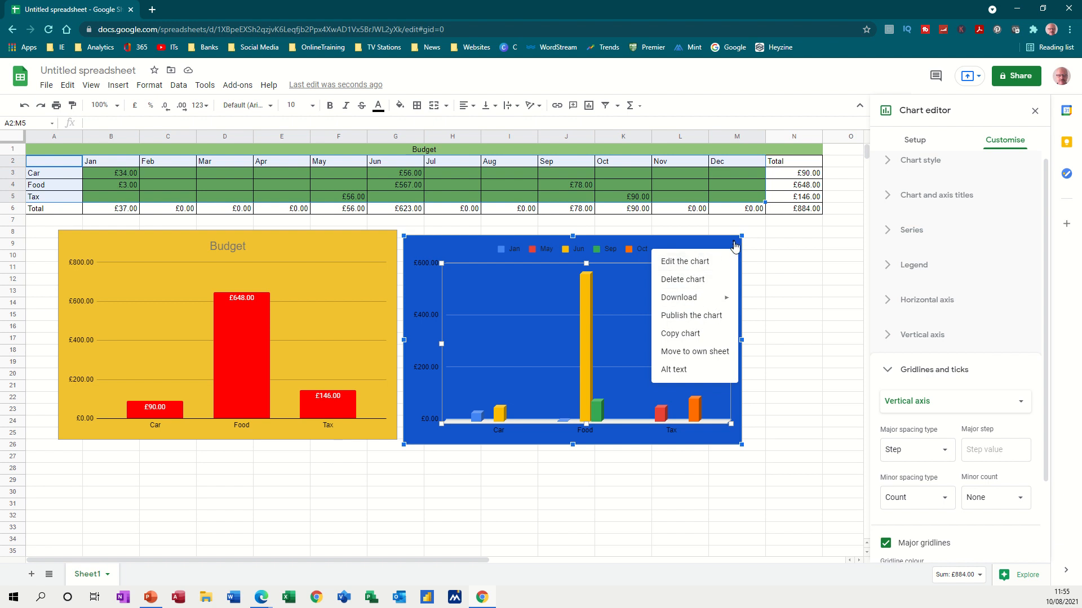
{"action": "left_click", "coordinate": [790, 257]}
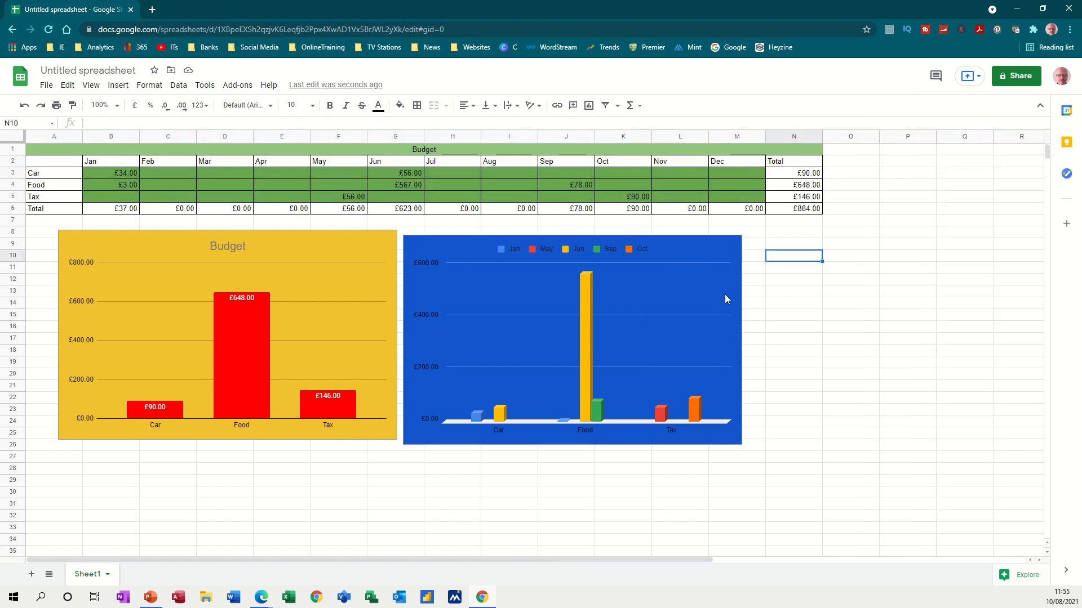
- Switch rows and columns in the blue monthly chart to plot Car, Food and Tax as series across the months
{"action": "left_click", "coordinate": [726, 286]}
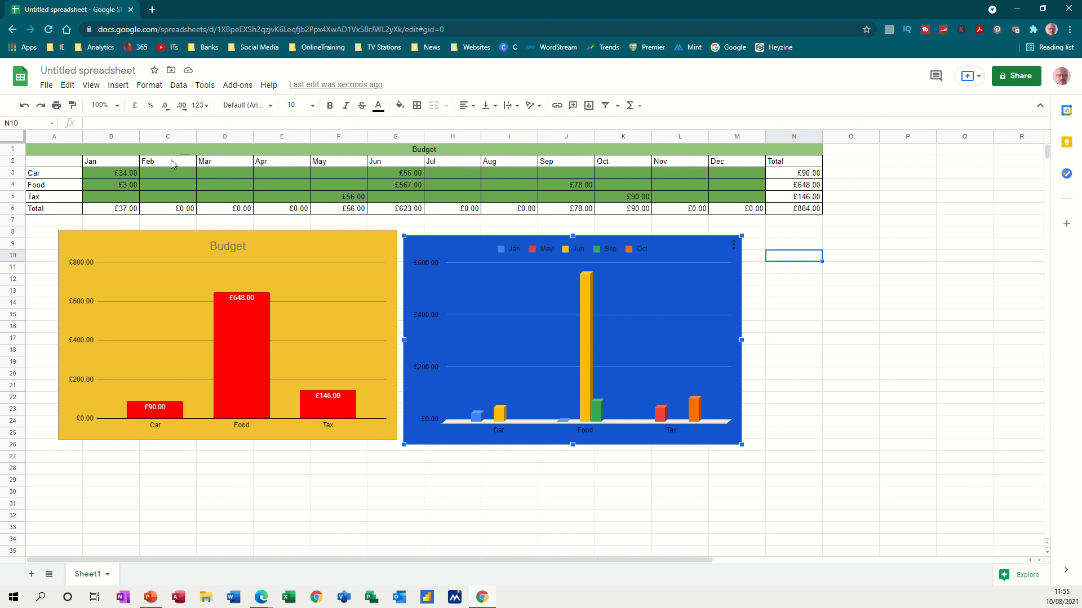
{"action": "left_click", "coordinate": [302, 258]}
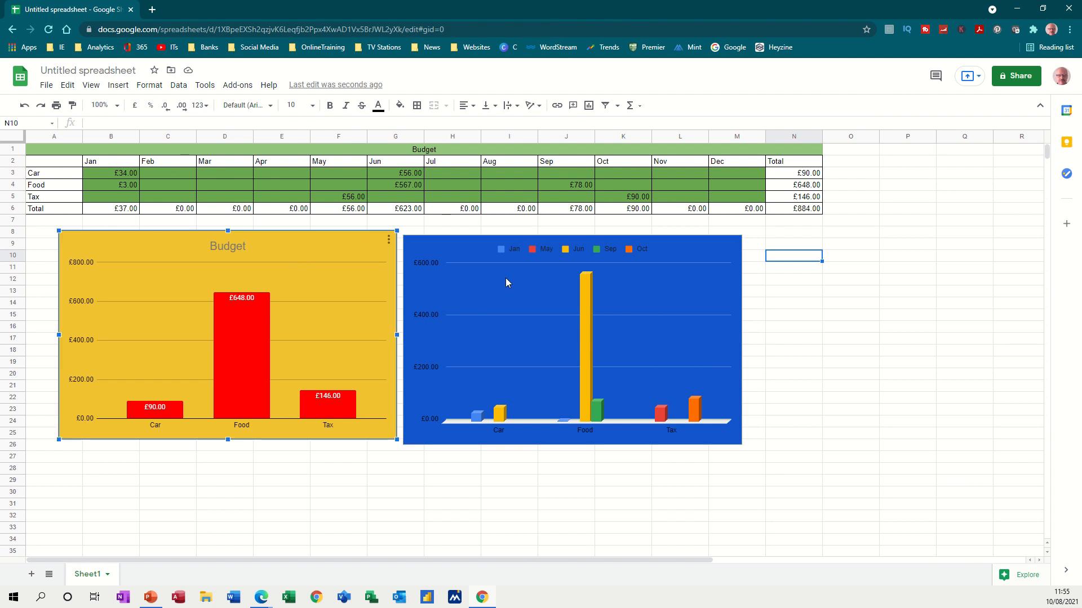
{"action": "double_click", "coordinate": [693, 300]}
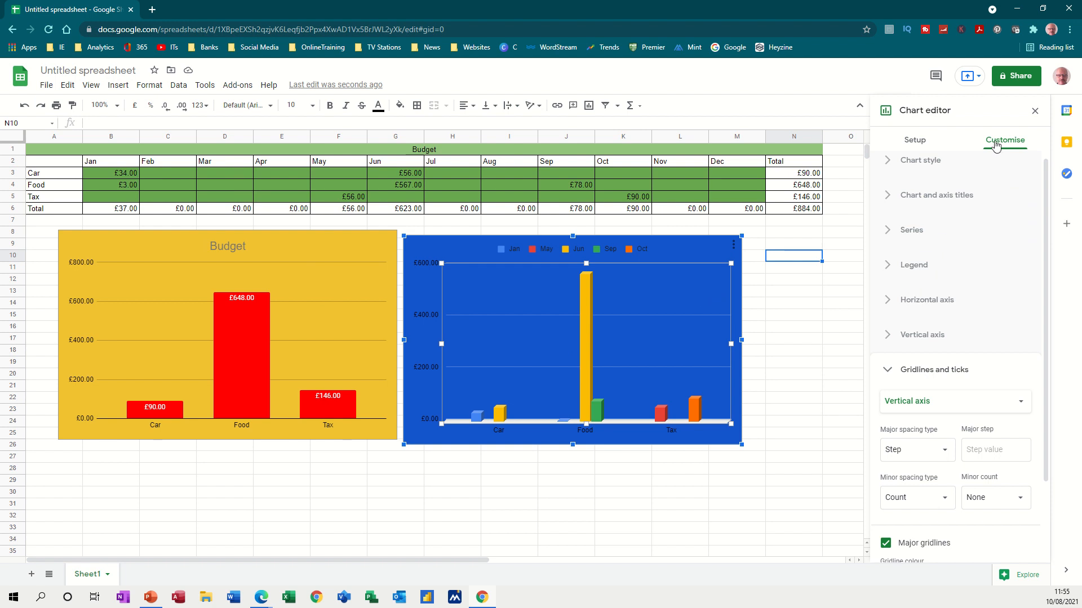
{"action": "left_click", "coordinate": [926, 143]}
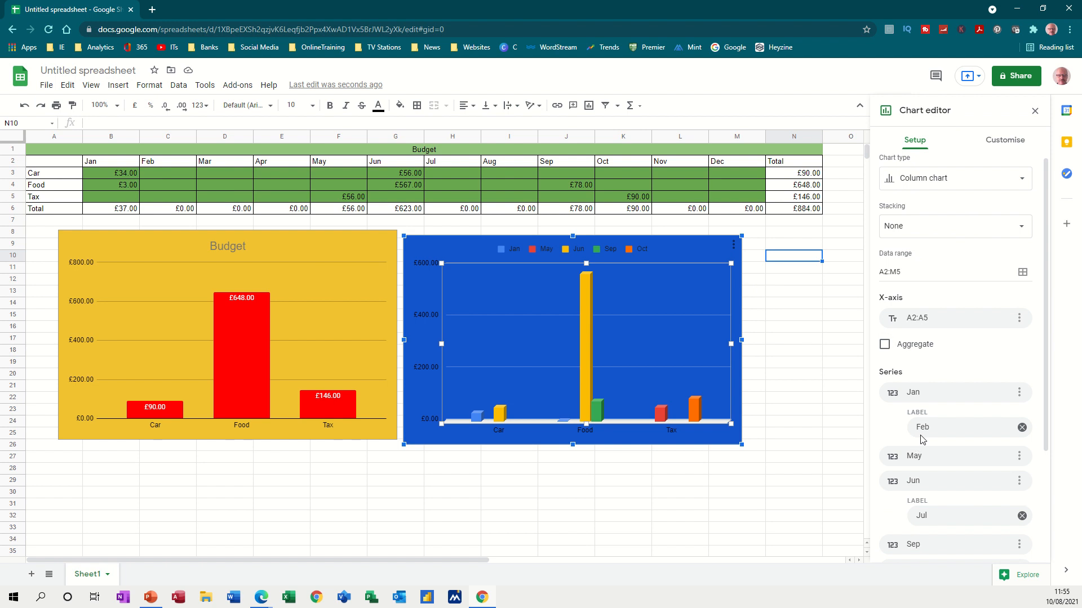
{"action": "scroll", "coordinate": [913, 414], "scroll_direction": "down", "scroll_amount": 3}
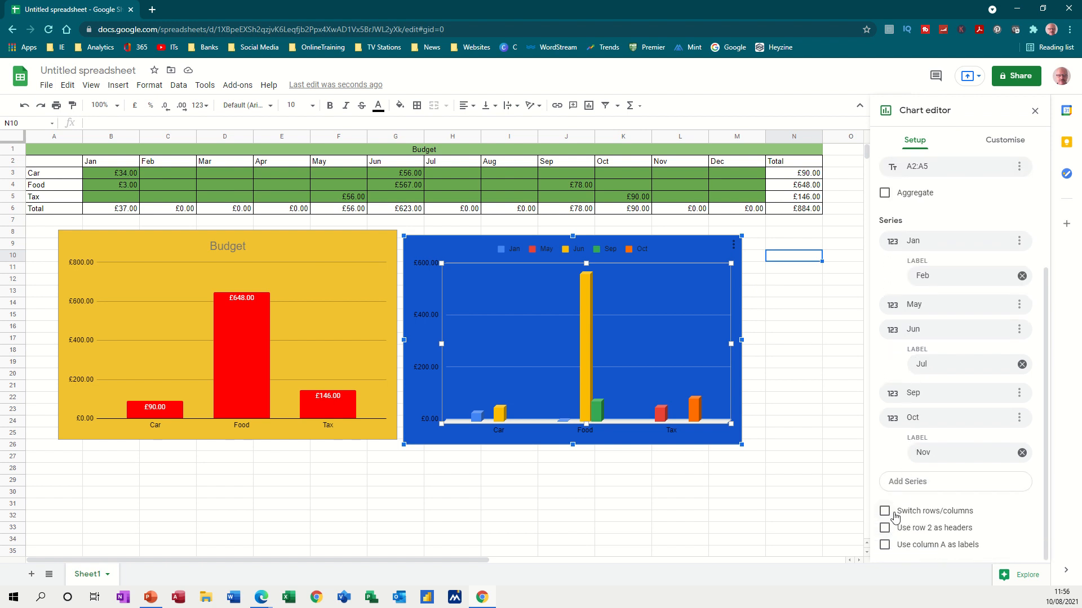
{"action": "left_click", "coordinate": [885, 513]}
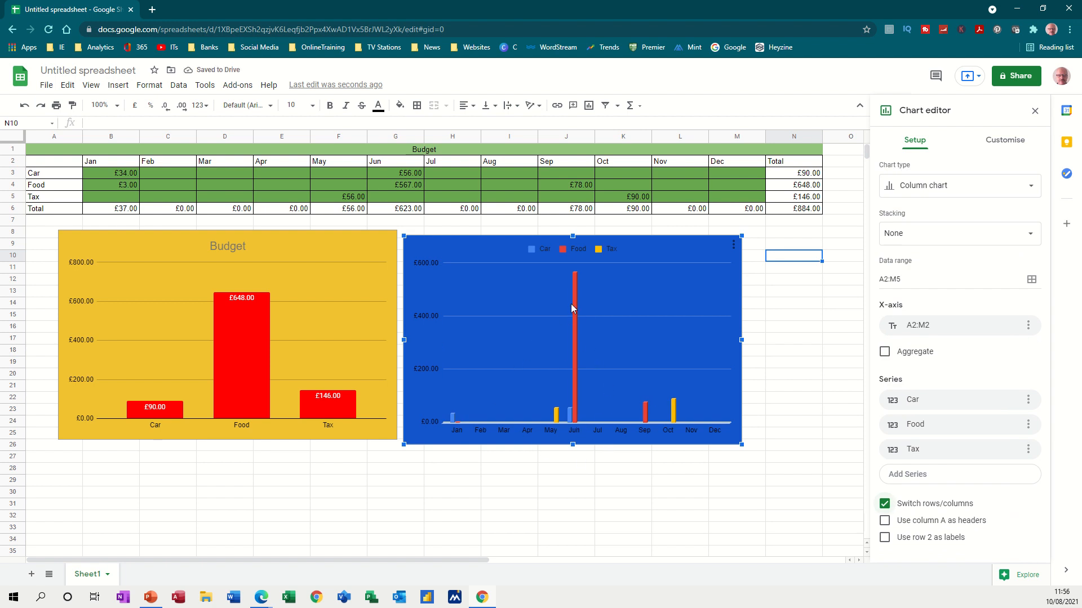
- Enter 34 as the Car expense for March in D3 and 555 as the Food expense for April in E4
{"action": "left_click", "coordinate": [198, 173]}
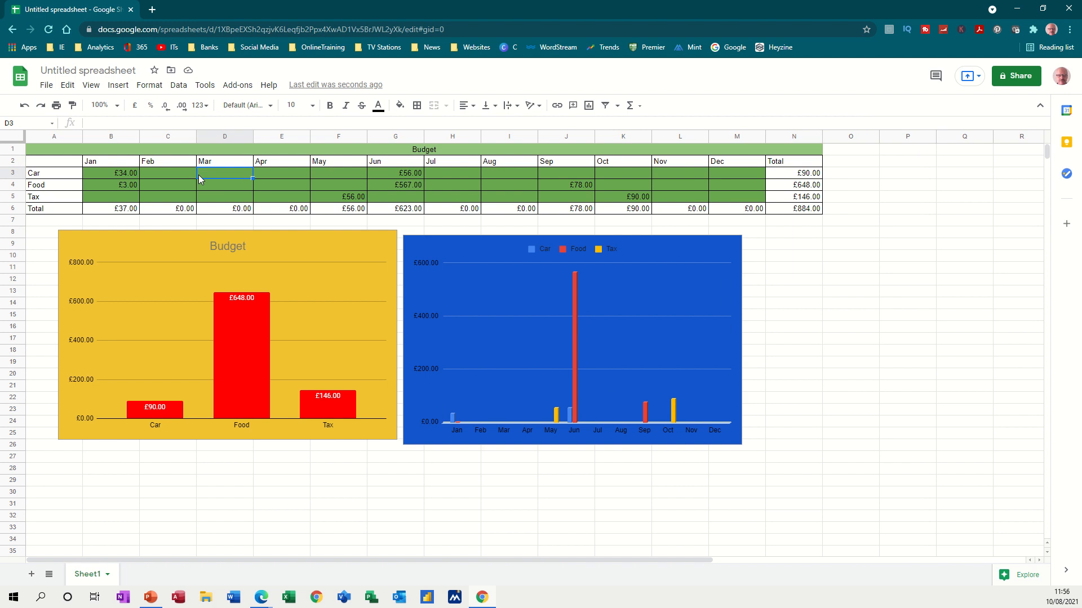
{"action": "type", "text": "34"}
{"action": "left_click", "coordinate": [279, 186]}
{"action": "type", "text": "555"}
{"action": "left_click", "coordinate": [319, 181]}
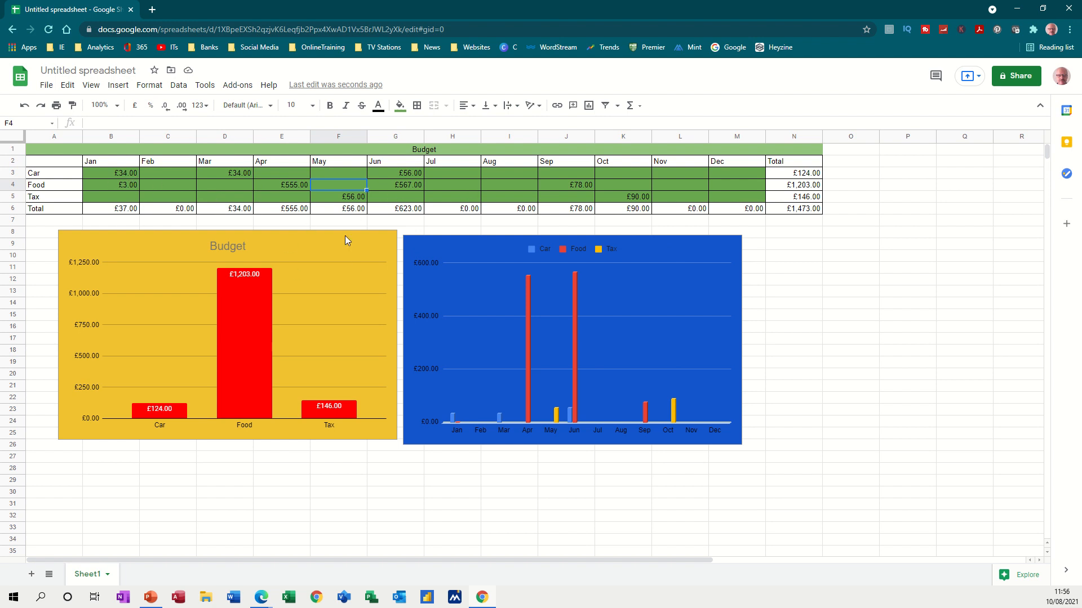
{"action": "left_click", "coordinate": [413, 239]}
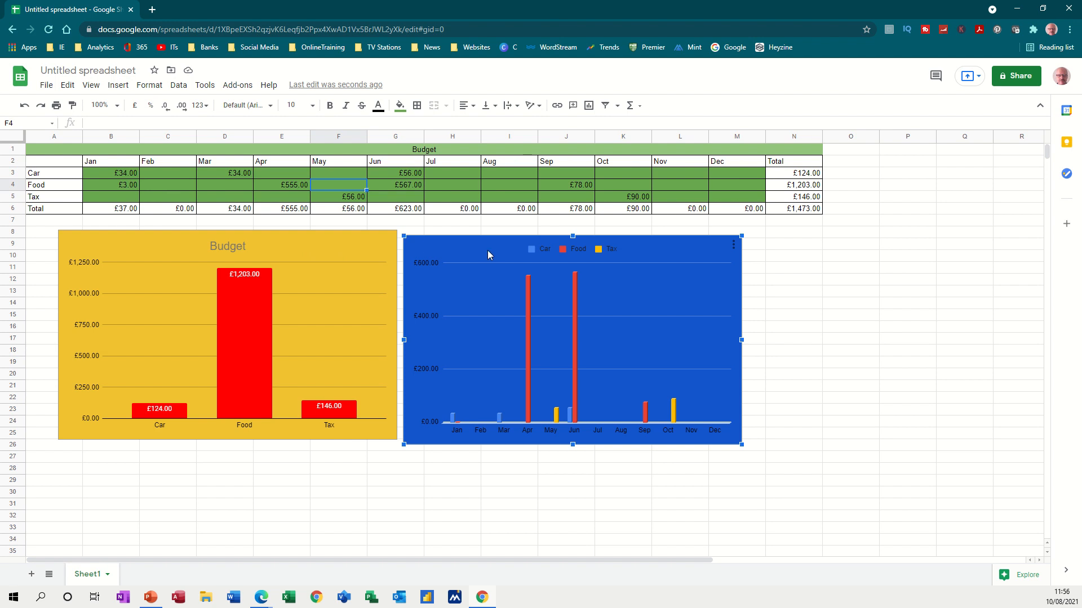